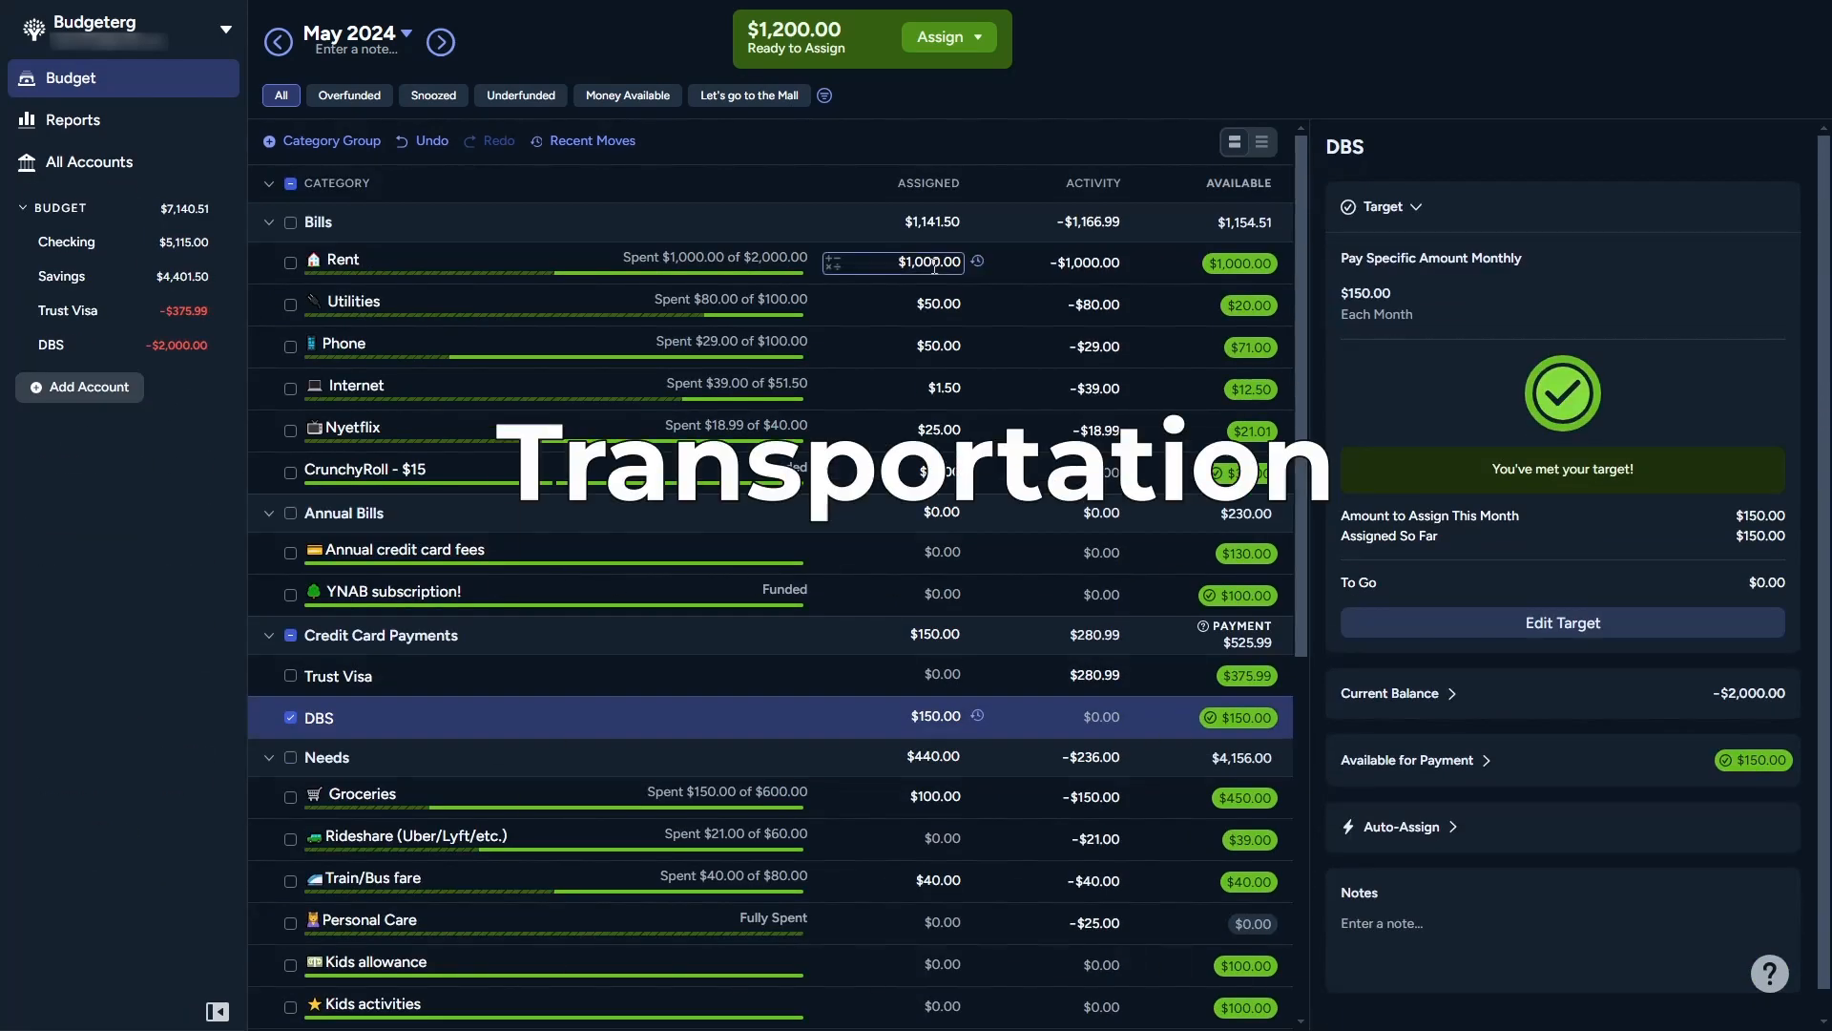
Step: Add $500 to the Rent category's assigned amount for May 2024
{"action": "left_click", "coordinate": [935, 263]}
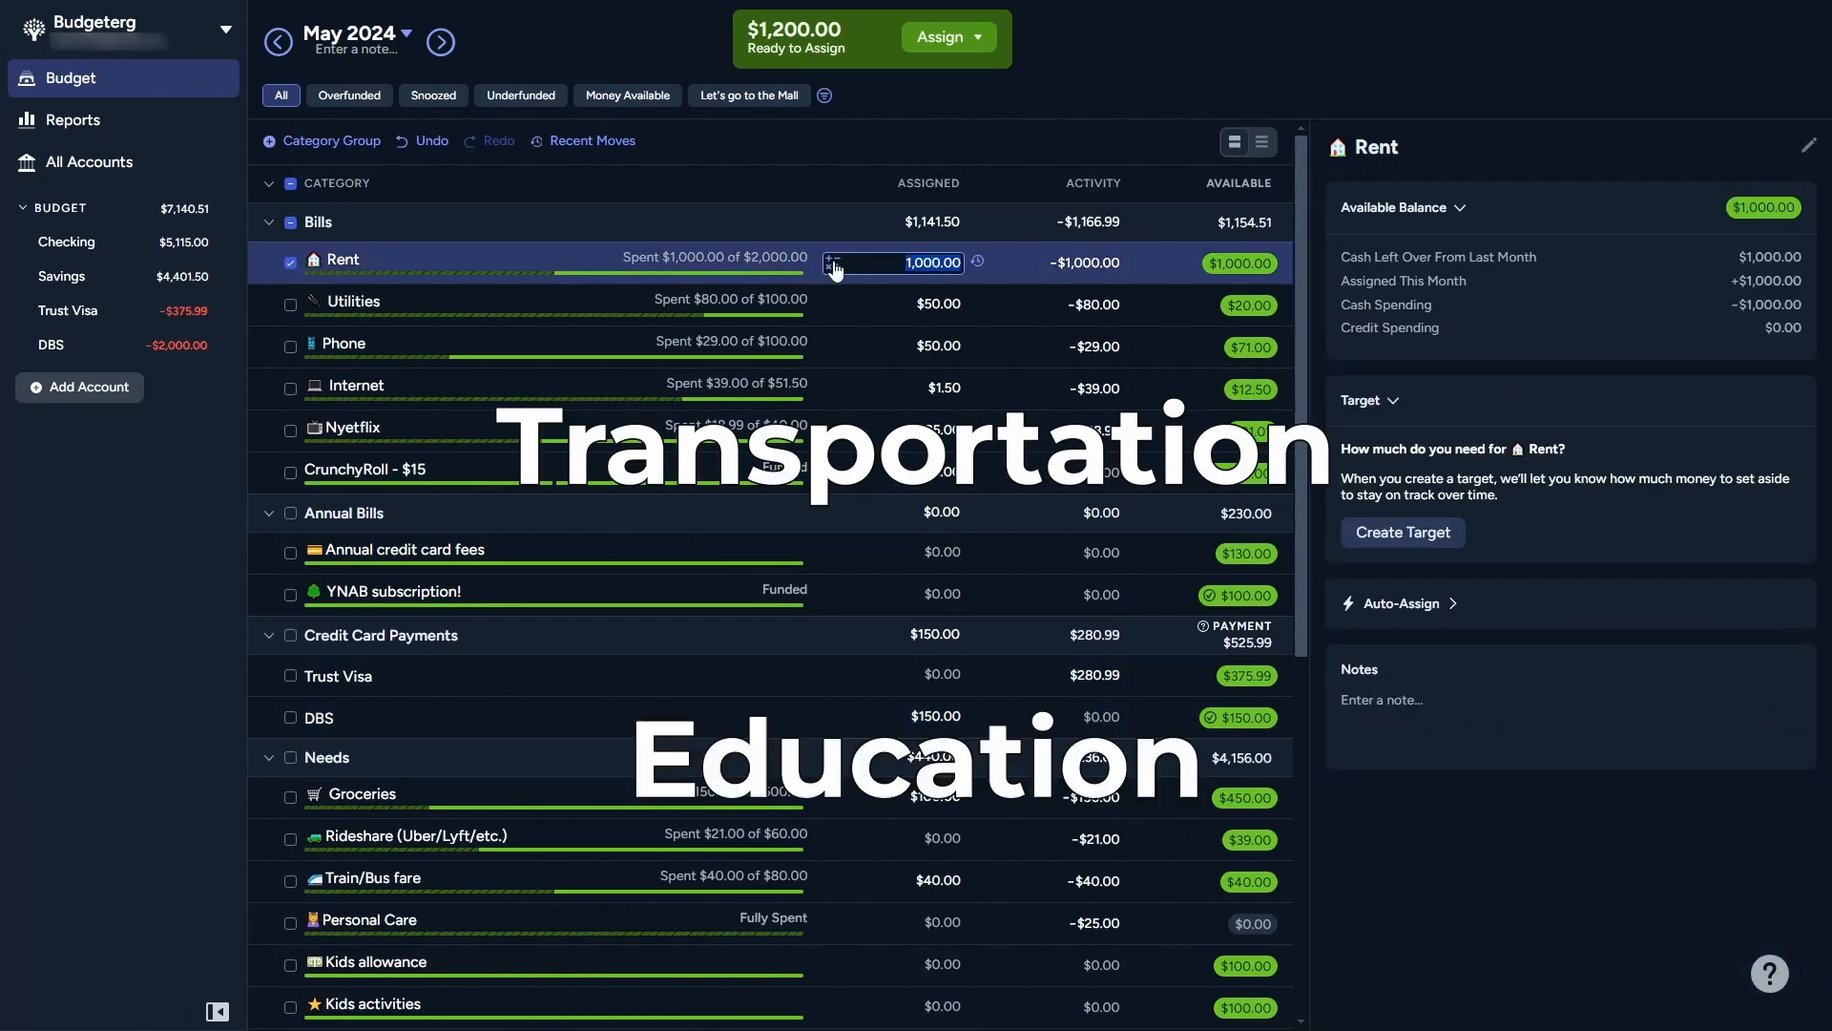
{"action": "type", "text": "+200"}
{"action": "key", "text": "BackSpace"}
{"action": "key", "text": "BackSpace"}
{"action": "key", "text": "BackSpace"}
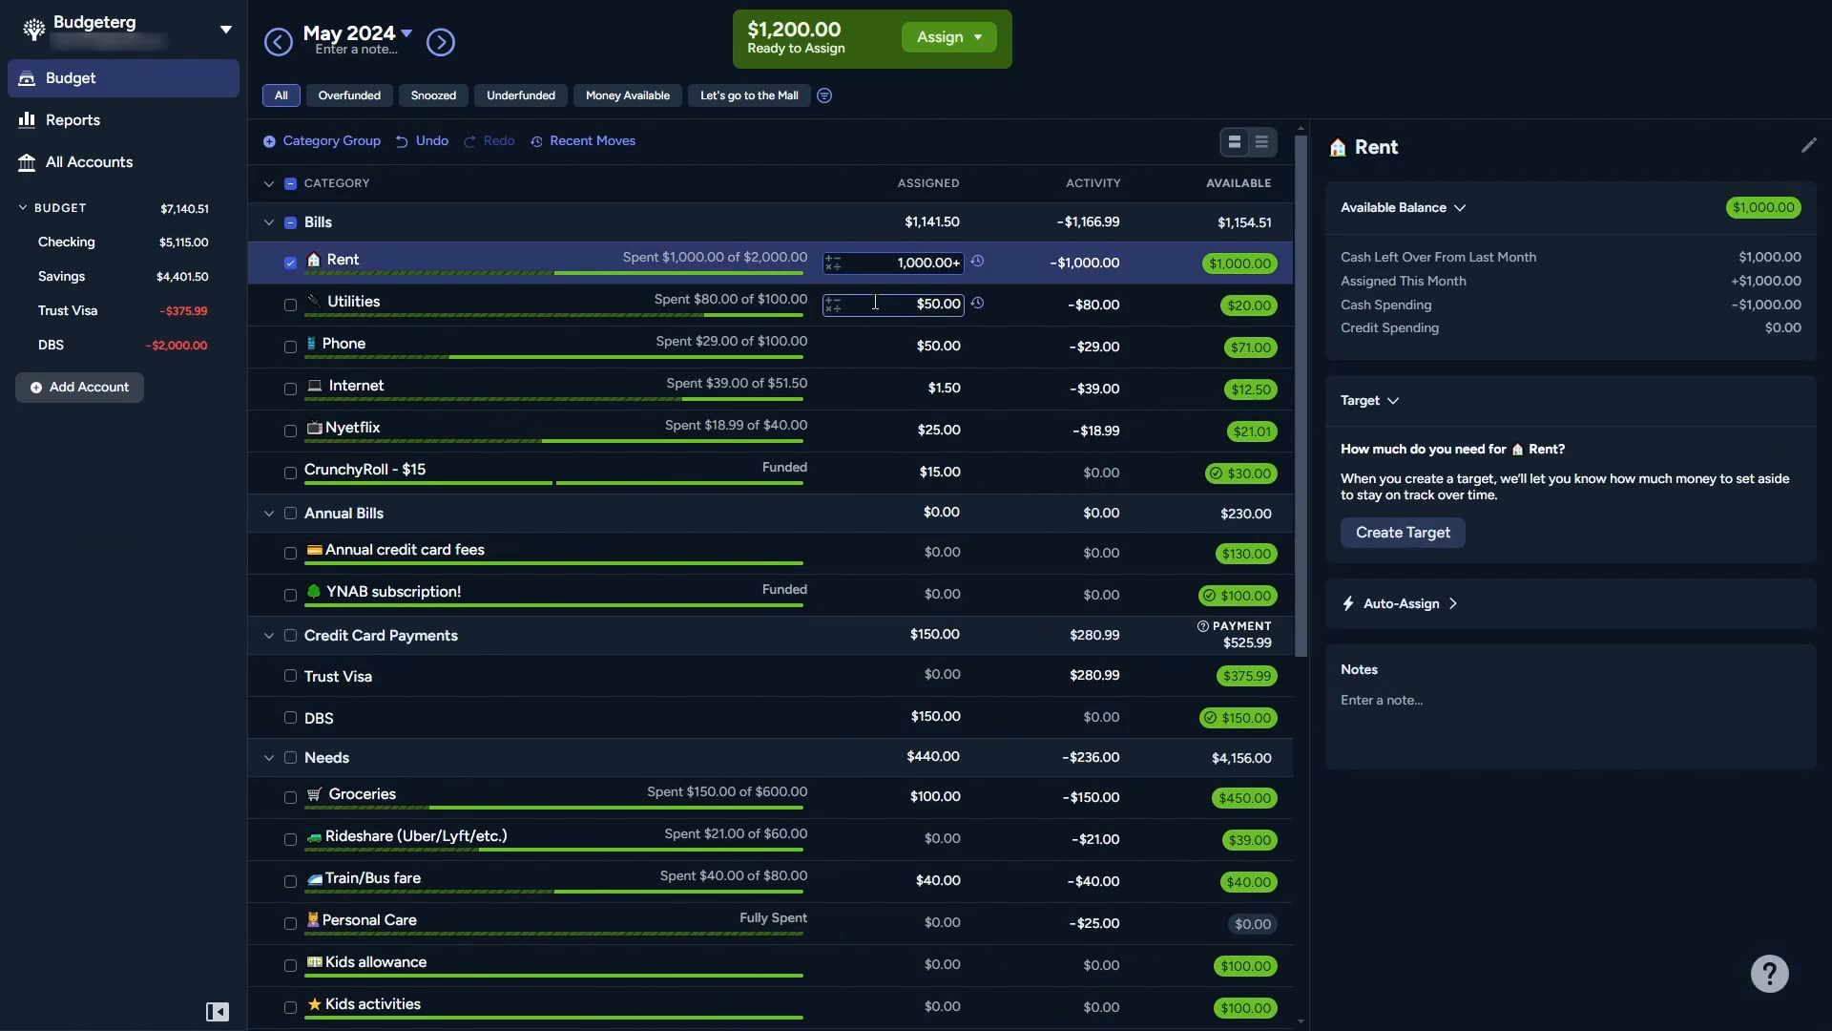
{"action": "type", "text": "55"}
{"action": "key", "text": "BackSpace"}
{"action": "type", "text": "00"}
{"action": "key", "text": "Return"}
Step: Add $50 each to the Utilities and Phone assigned amounts
{"action": "left_click", "coordinate": [833, 305]}
{"action": "left_click", "coordinate": [818, 348]}
{"action": "type", "text": "50"}
{"action": "key", "text": "Return"}
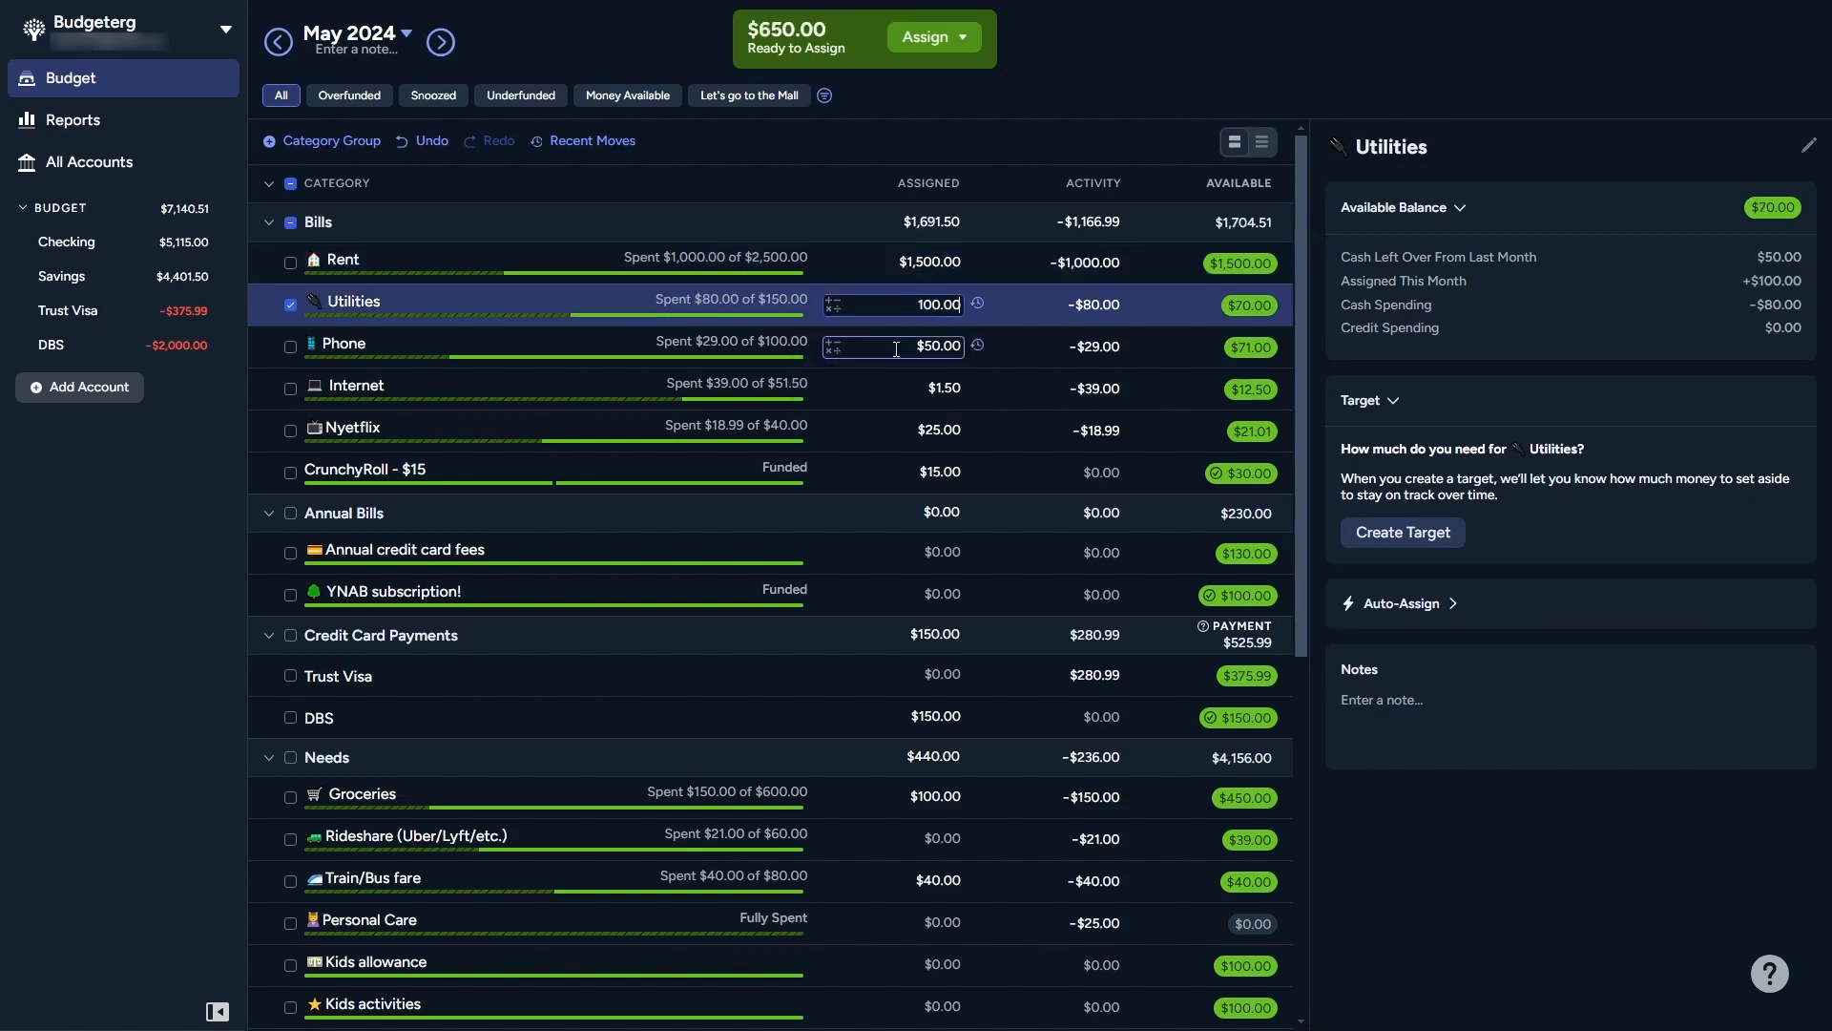
{"action": "left_click", "coordinate": [831, 343]}
{"action": "type", "text": "50"}
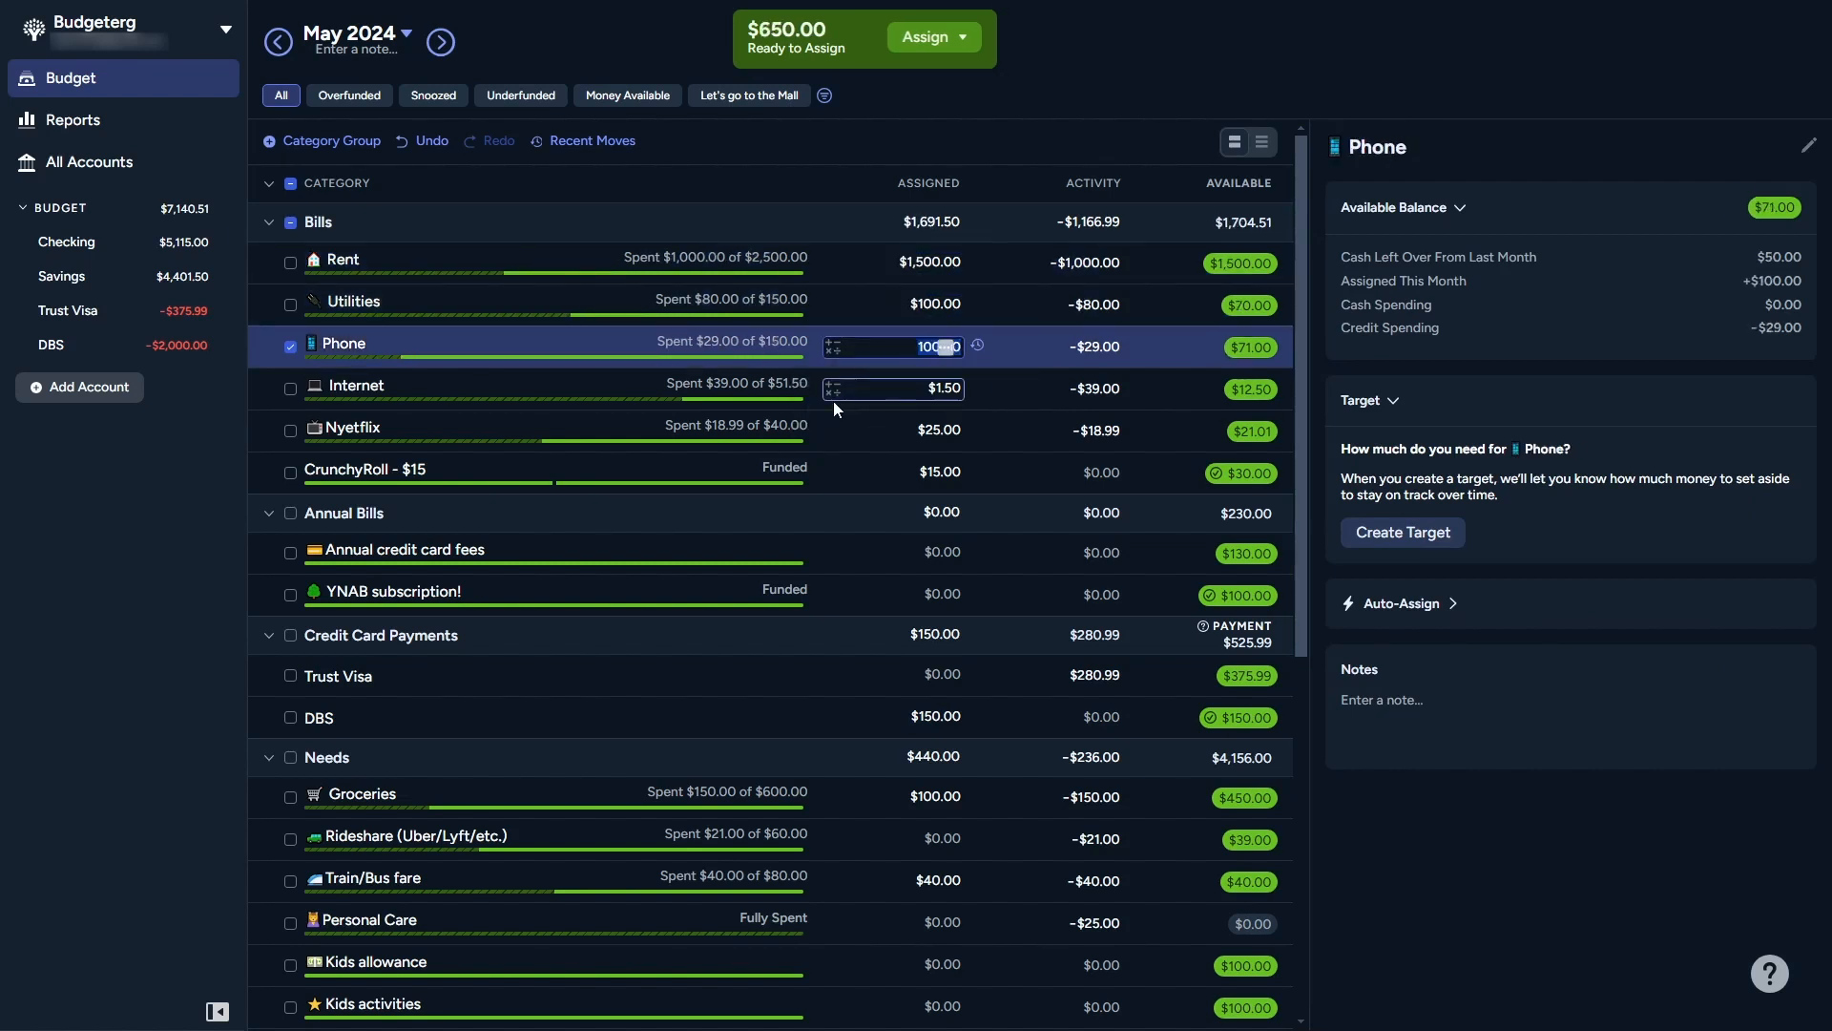
{"action": "key", "text": "Return"}
Step: Add $50 to Internet's assigned amount and raise Nyetflix's assigned amount to $50
{"action": "left_click", "coordinate": [833, 388]}
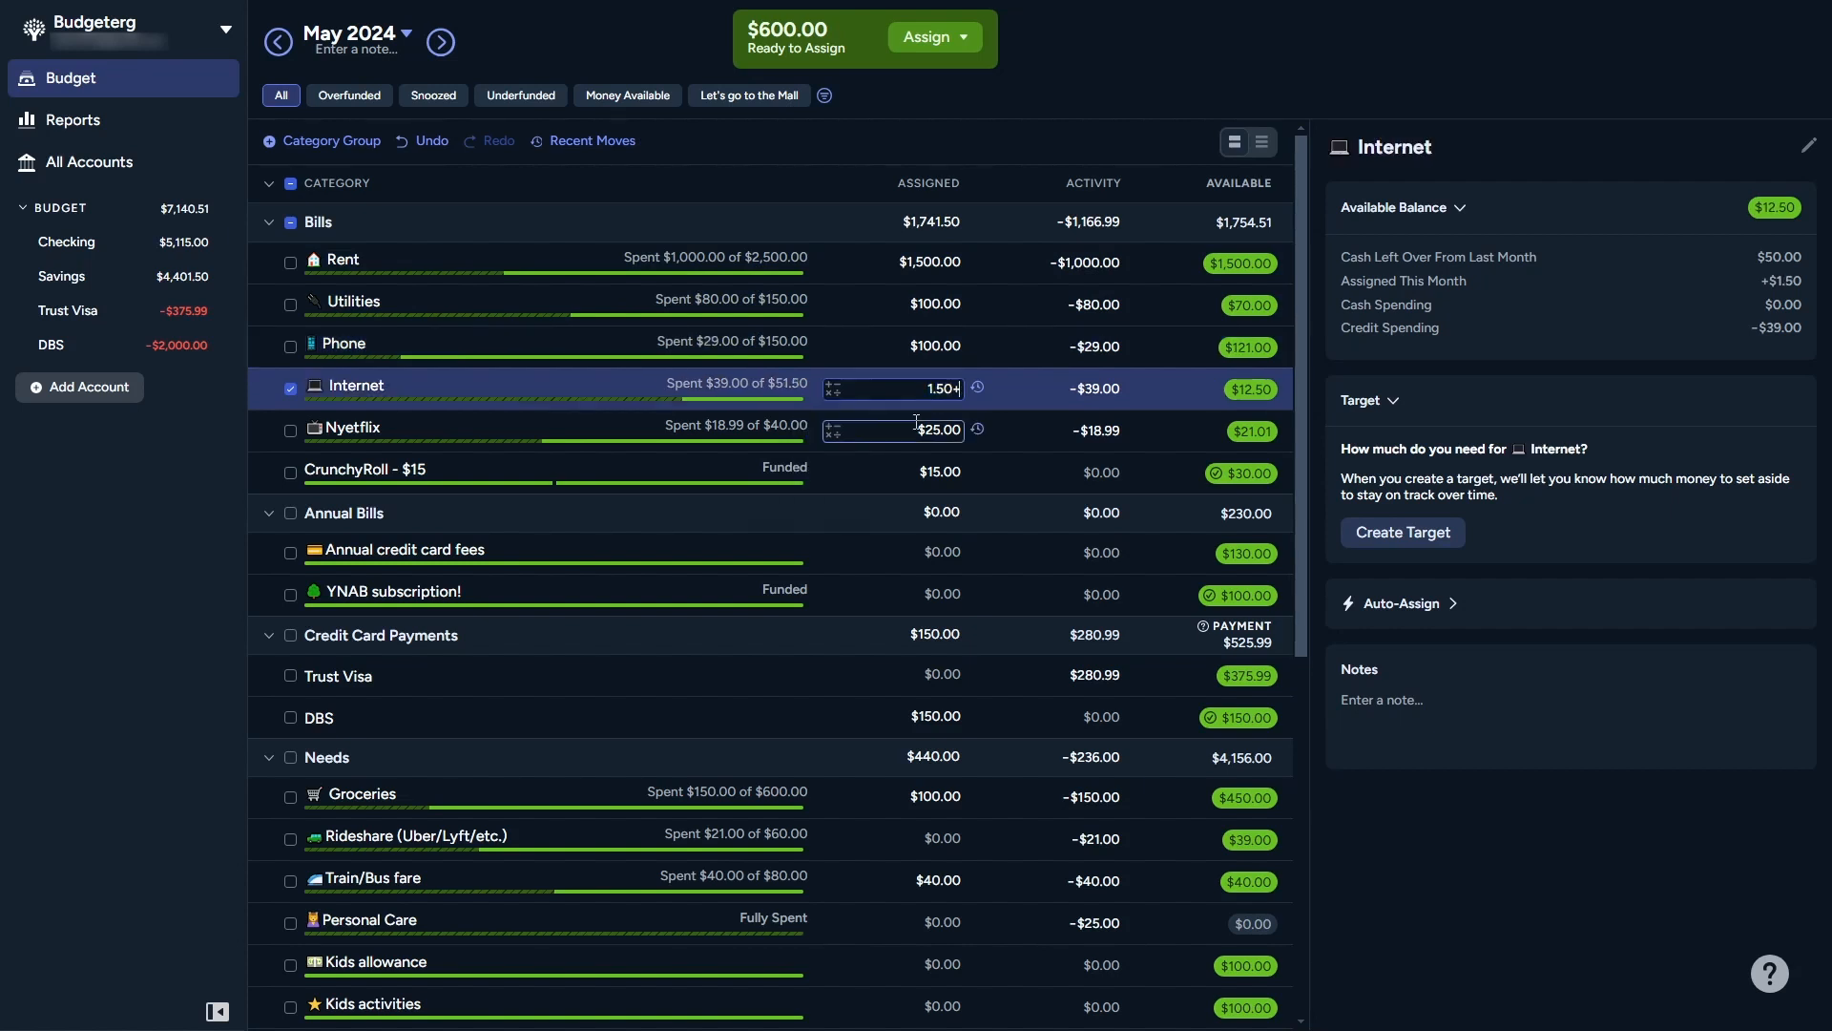
{"action": "type", "text": "50"}
{"action": "key", "text": "Return"}
{"action": "left_click", "coordinate": [832, 432]}
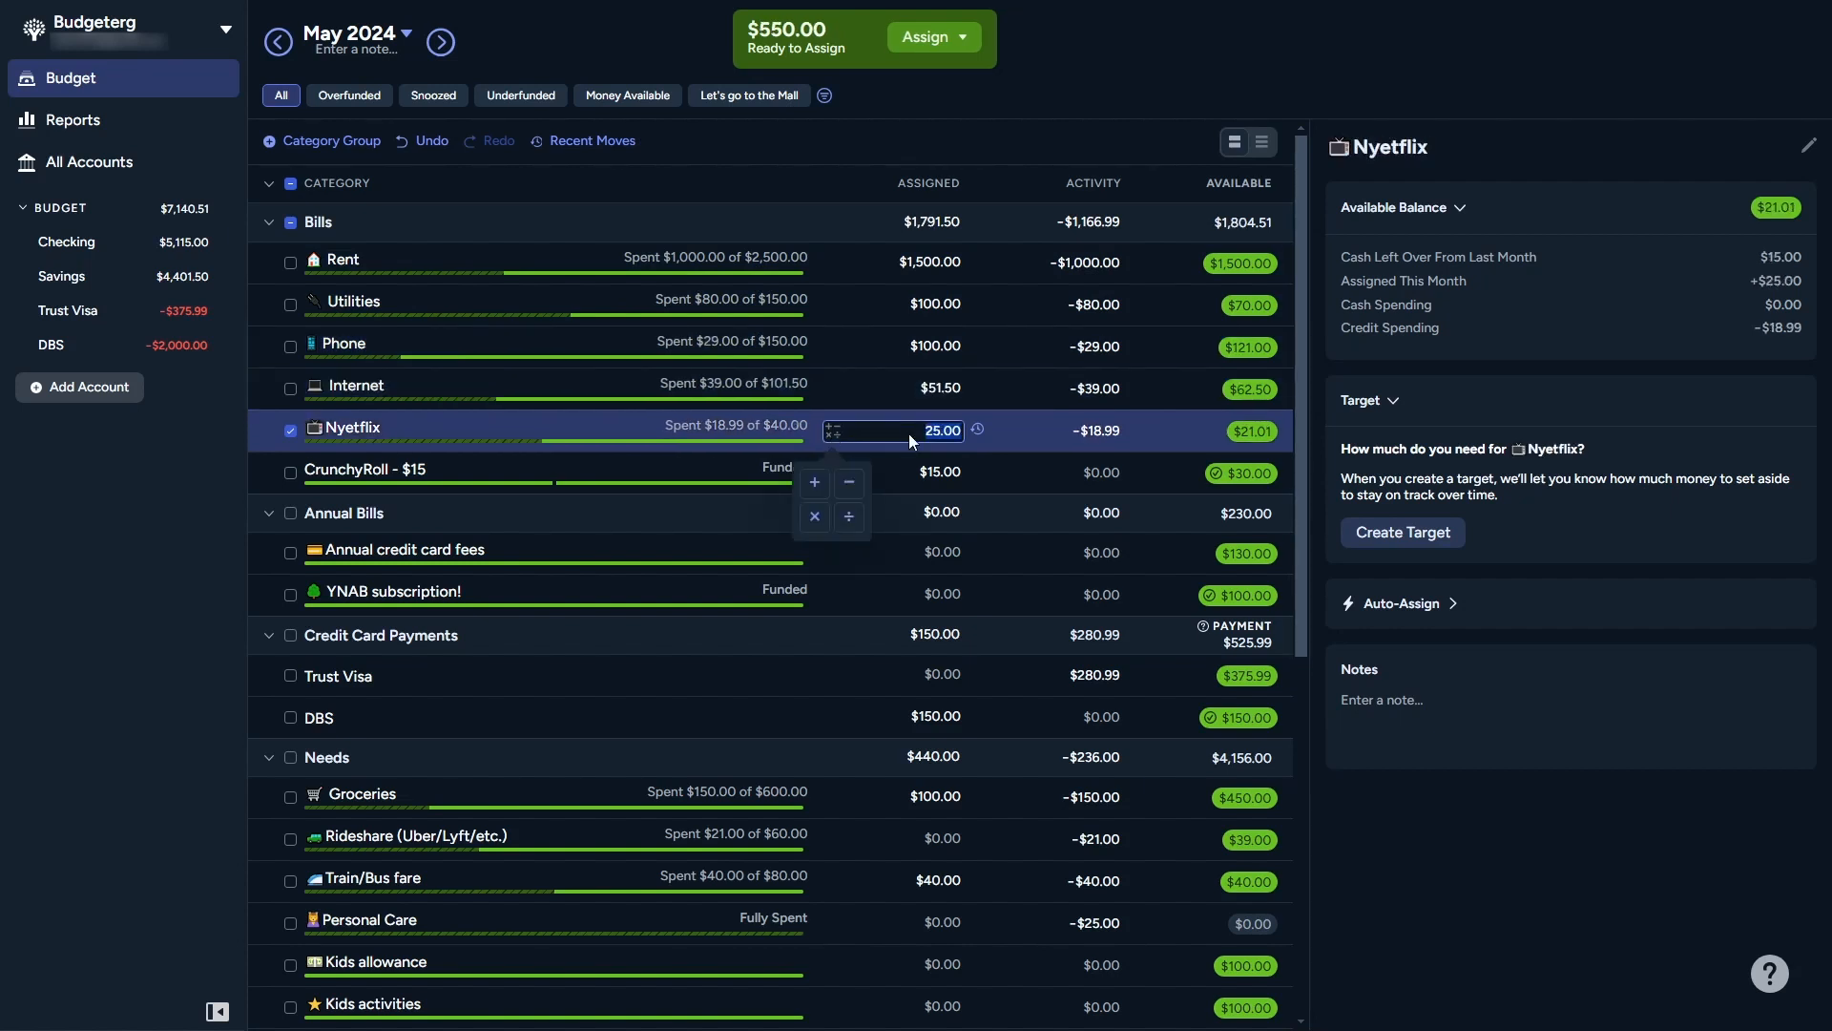
{"action": "left_click", "coordinate": [815, 482]}
{"action": "type", "text": "50"}
{"action": "key", "text": "Return"}
Step: Assign $30 to the Annual credit card fees category
{"action": "left_click", "coordinate": [832, 472]}
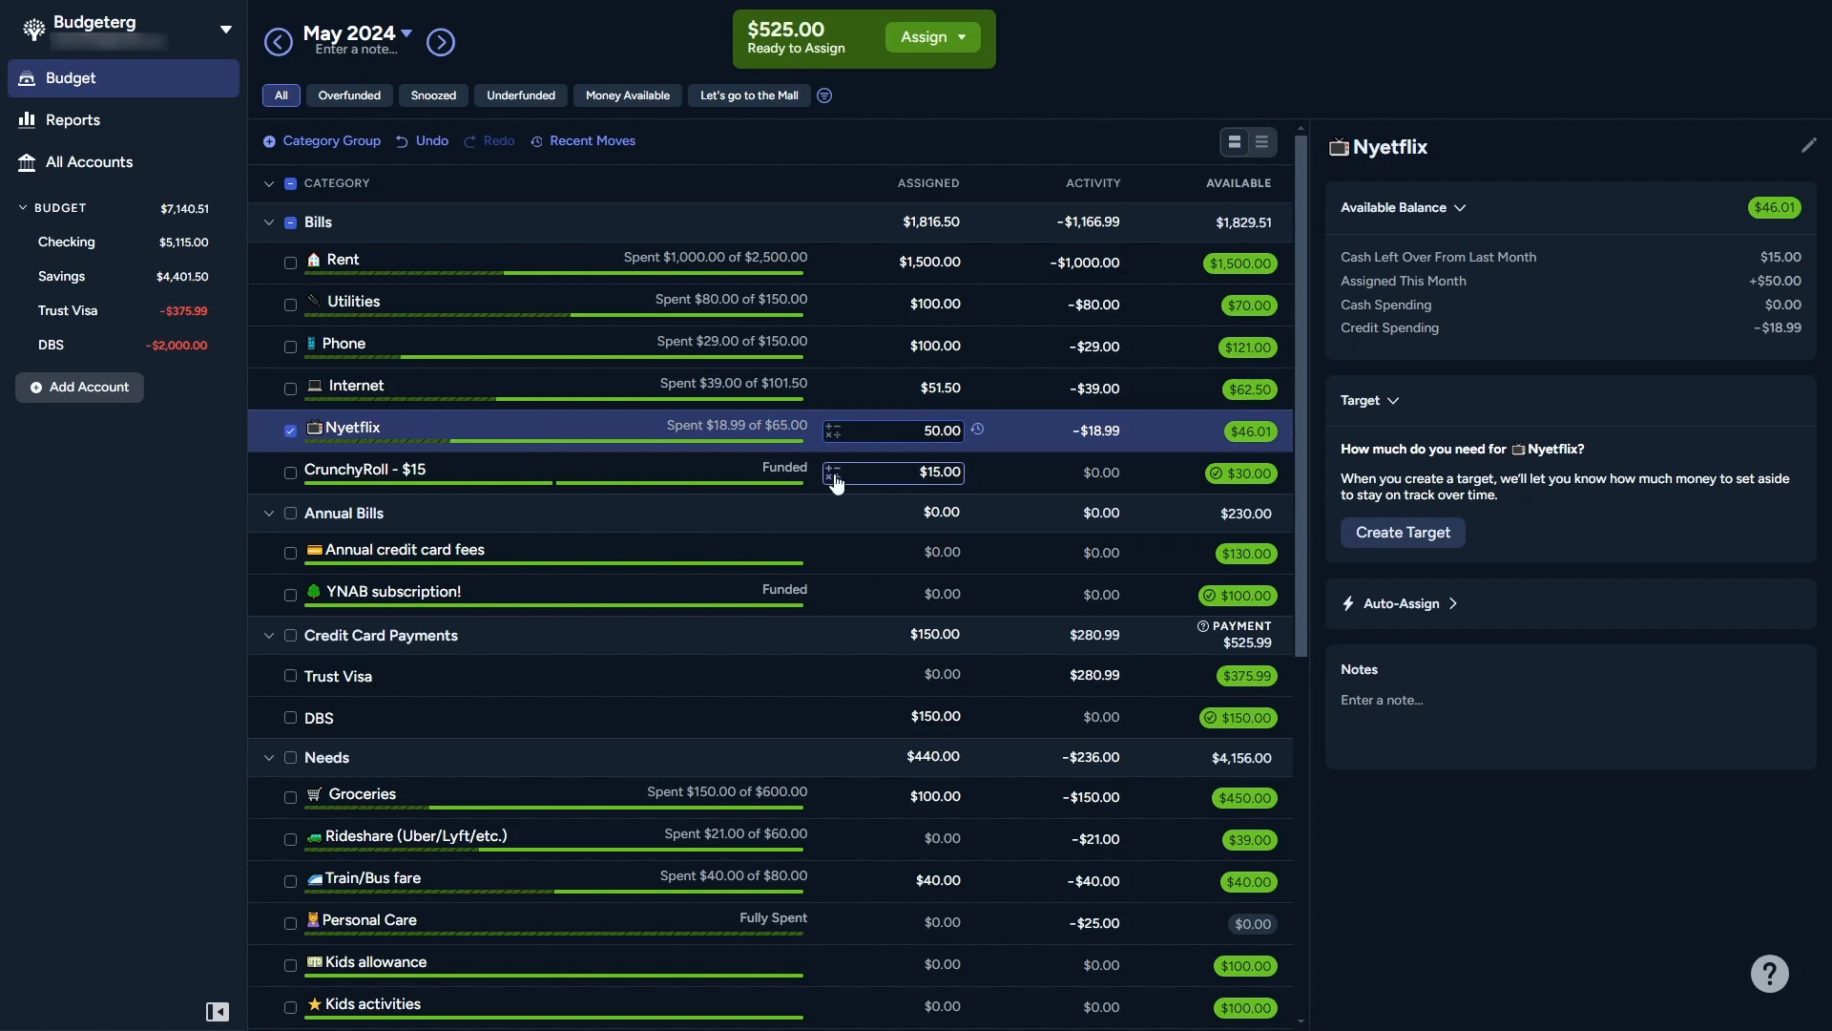
{"action": "scroll", "coordinate": [897, 592], "scroll_direction": "down", "scroll_amount": 2}
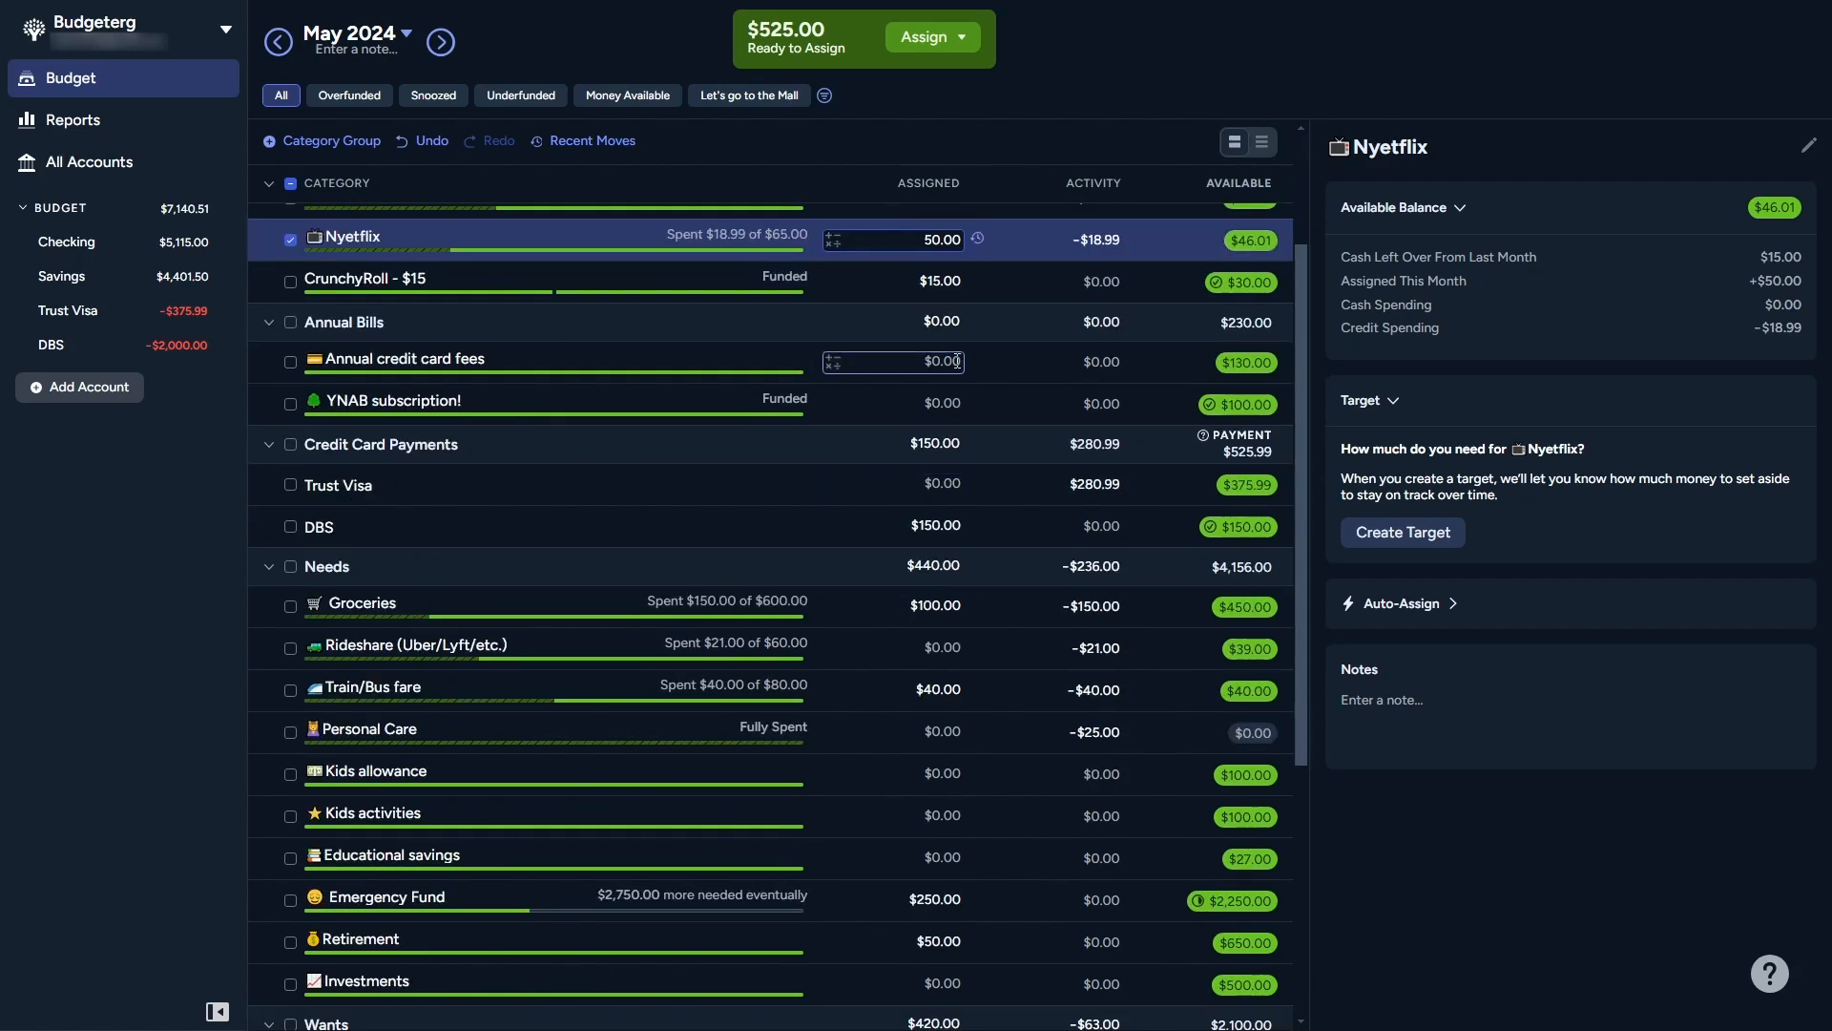
{"action": "left_click", "coordinate": [933, 362]}
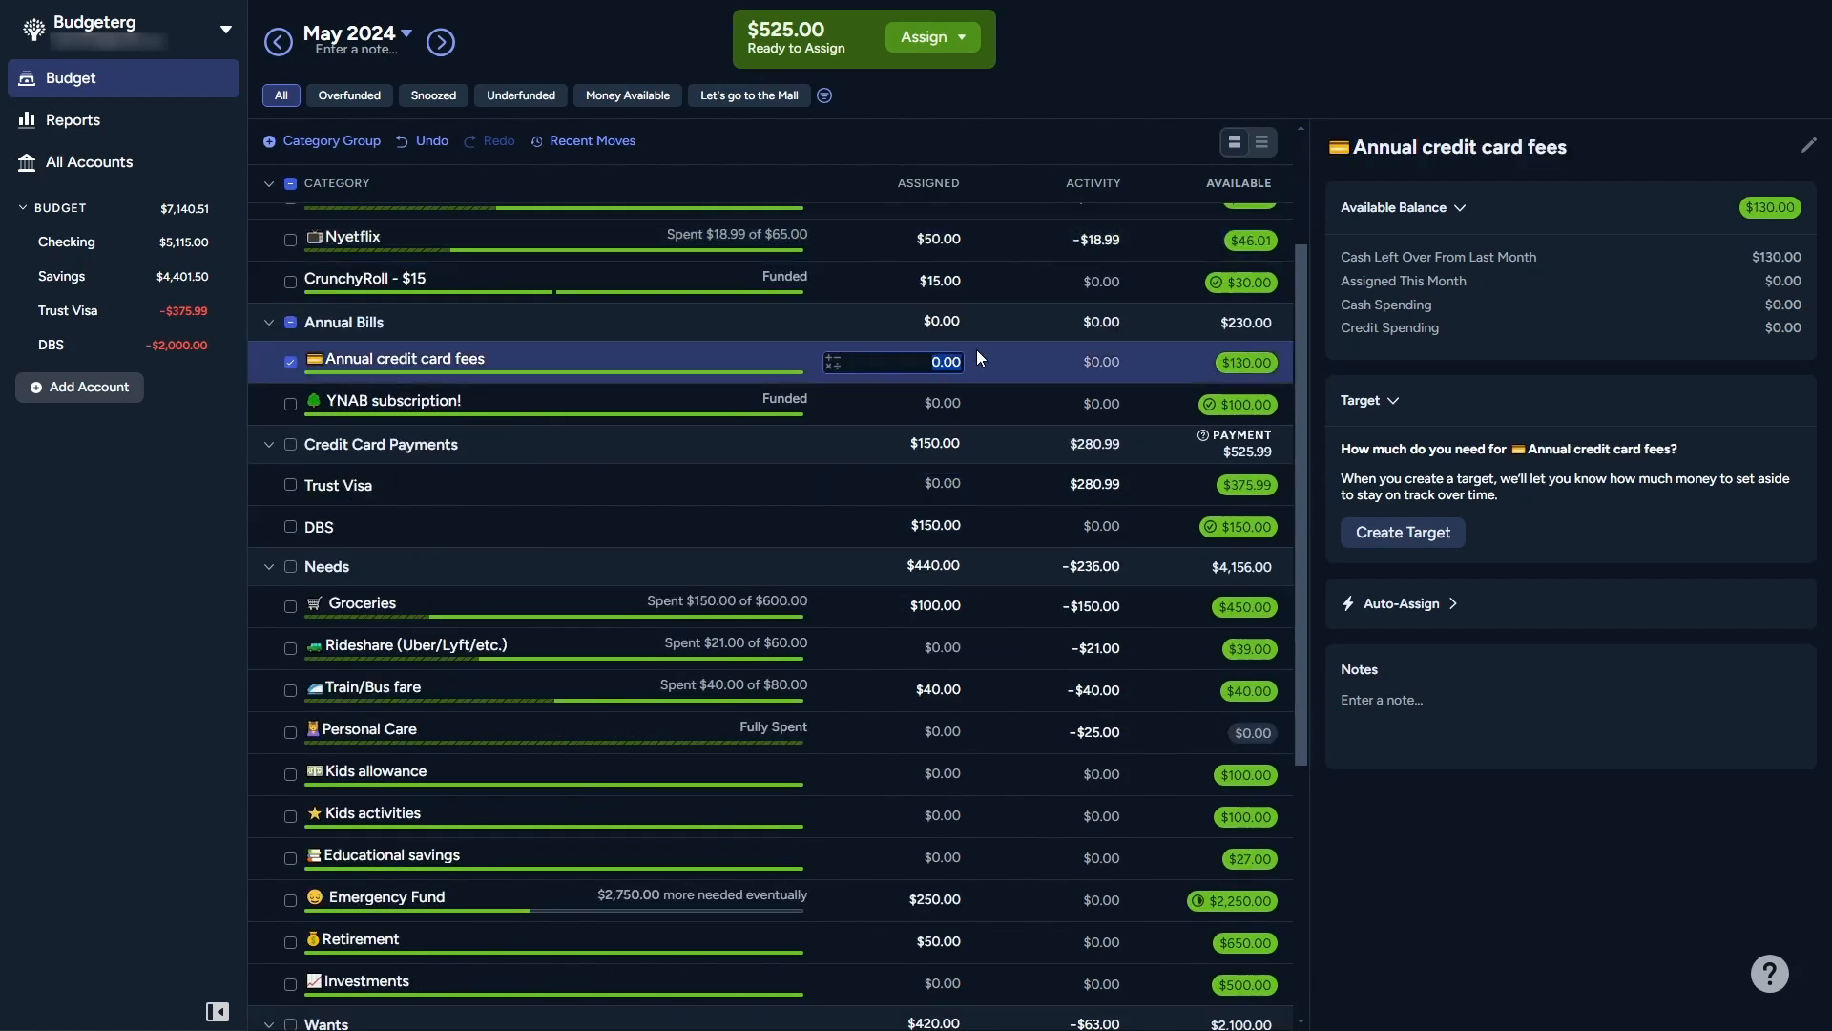
{"action": "type", "text": "30"}
{"action": "key", "text": "Return"}
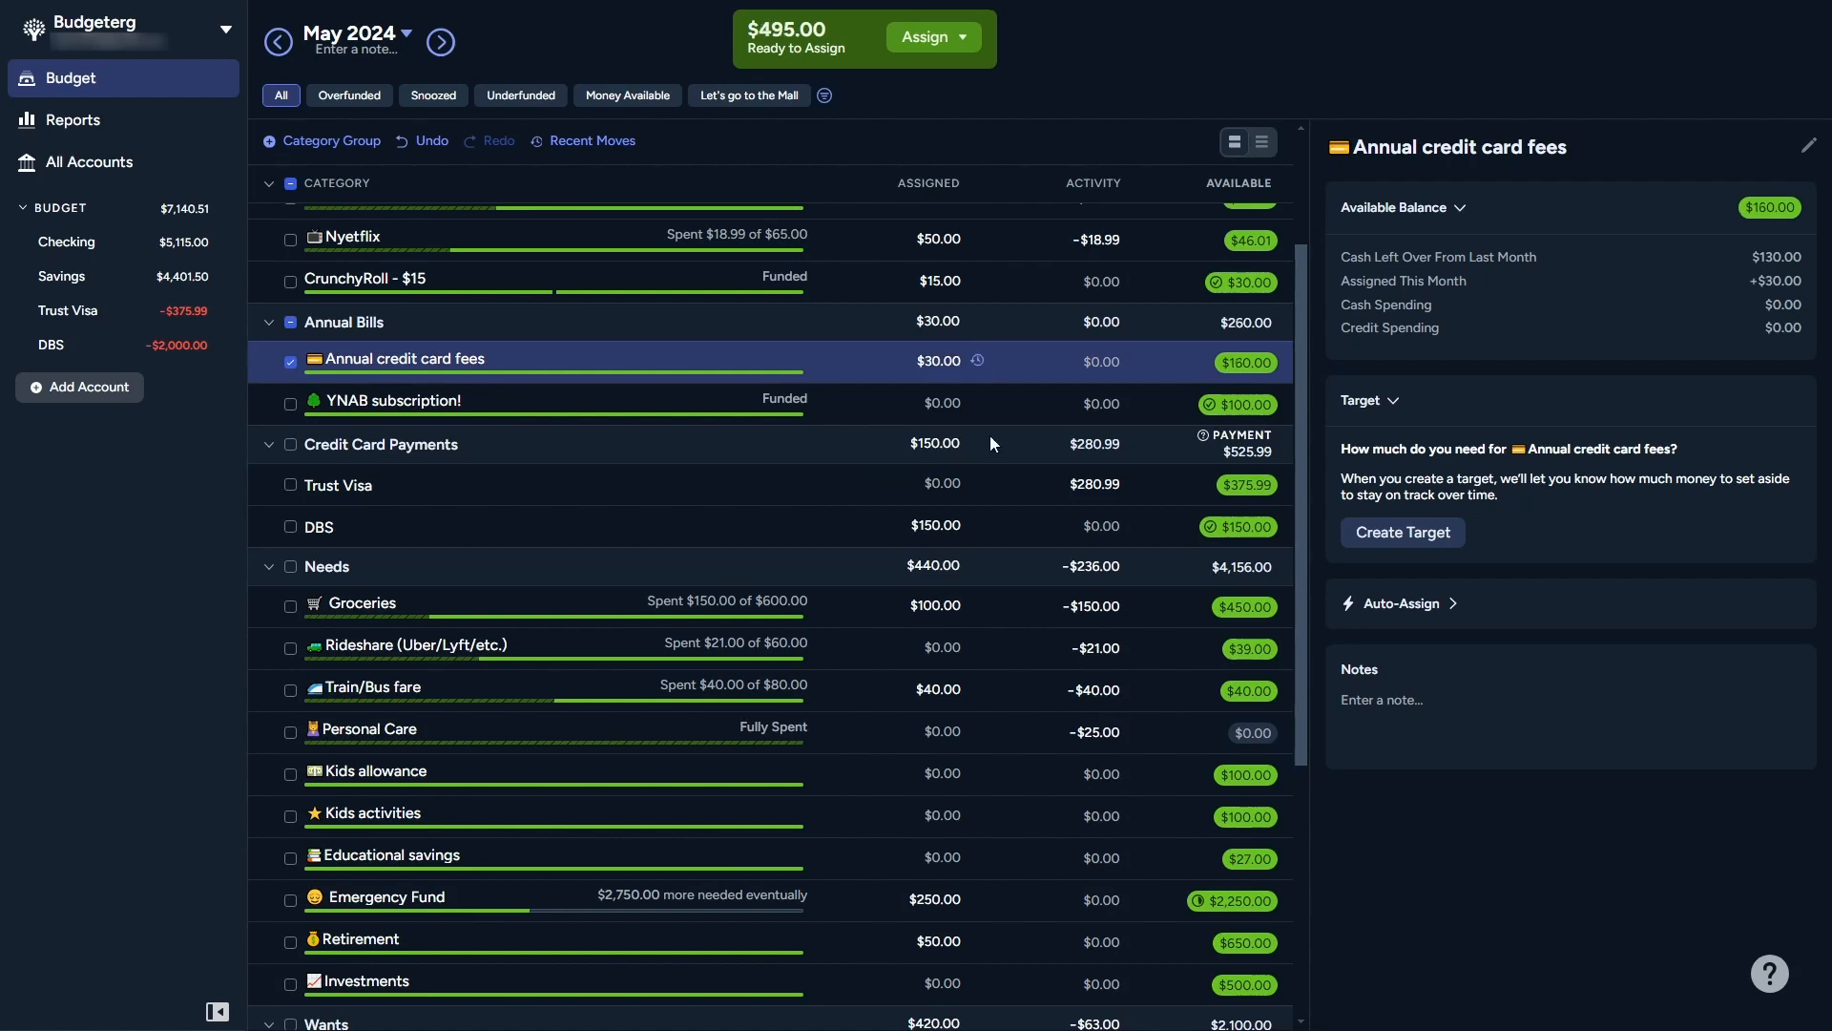
Step: Add $200 to Groceries and $40 to Rideshare (Uber/Lyft/etc.) assigned amounts
{"action": "left_click", "coordinate": [887, 606]}
{"action": "type", "text": "+200"}
{"action": "key", "text": "Return"}
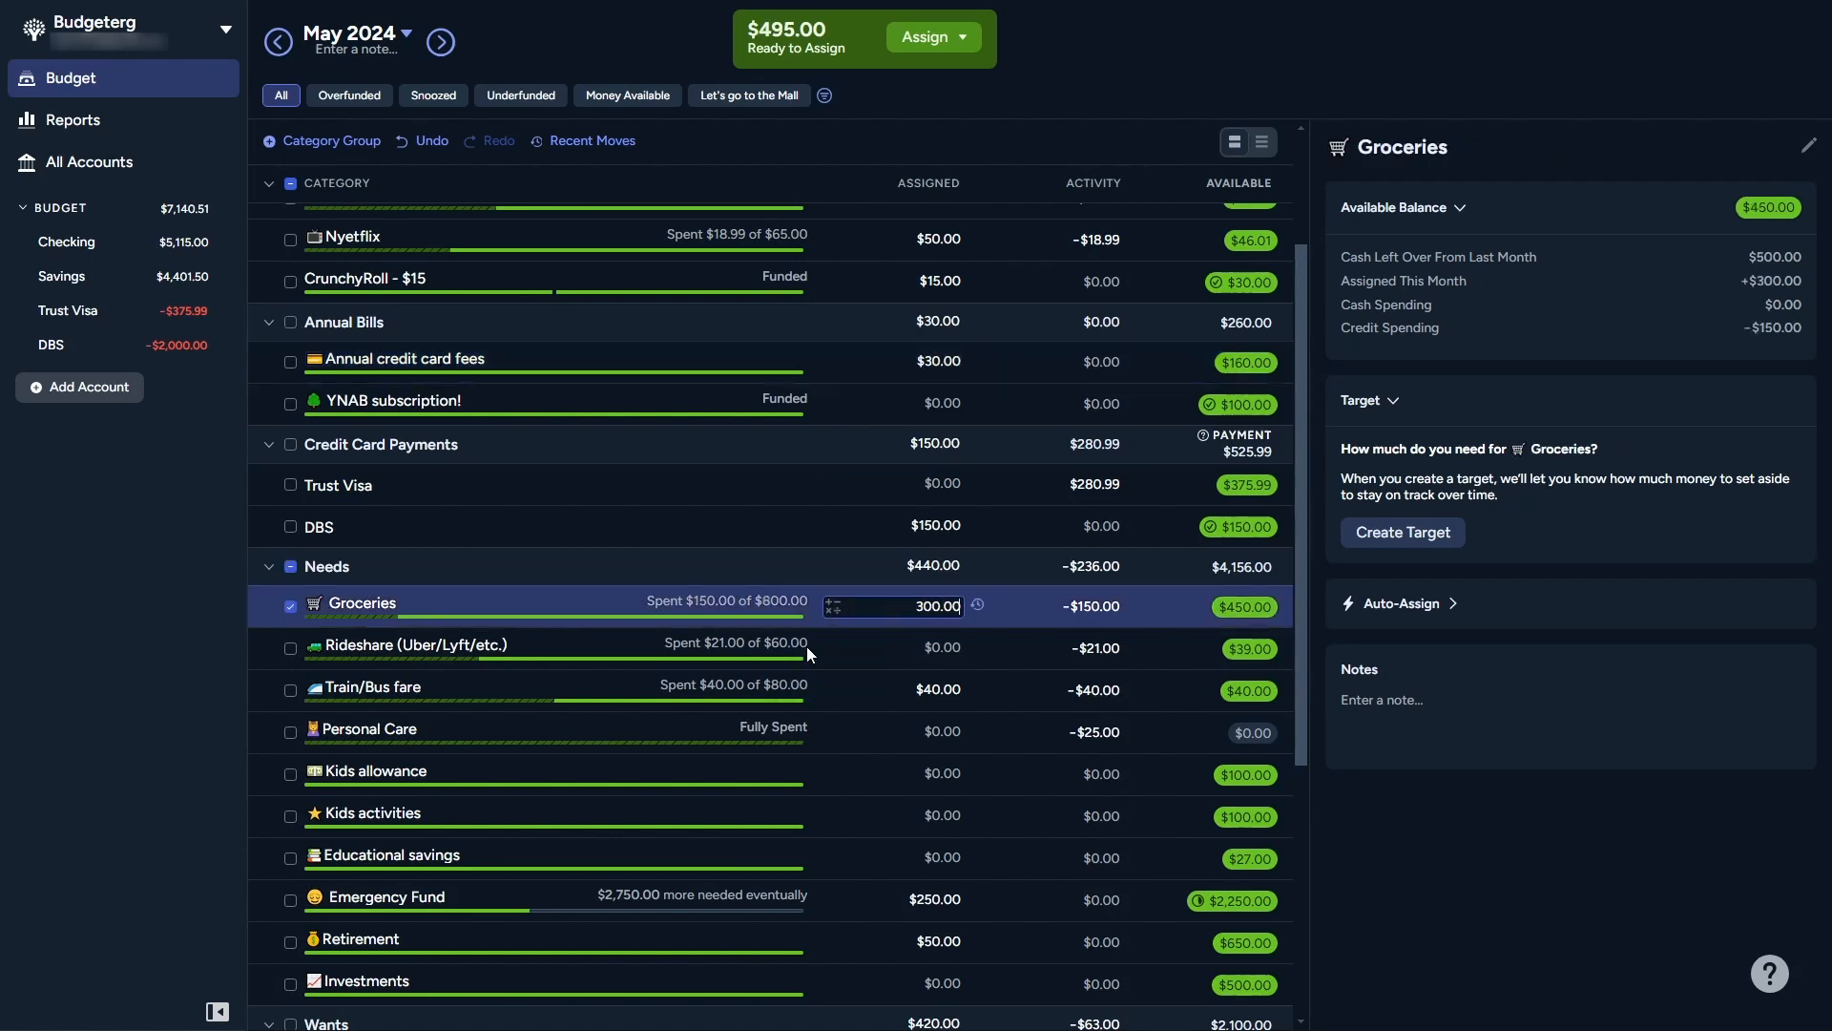
{"action": "left_click", "coordinate": [827, 656]}
{"action": "type", "text": "+40"}
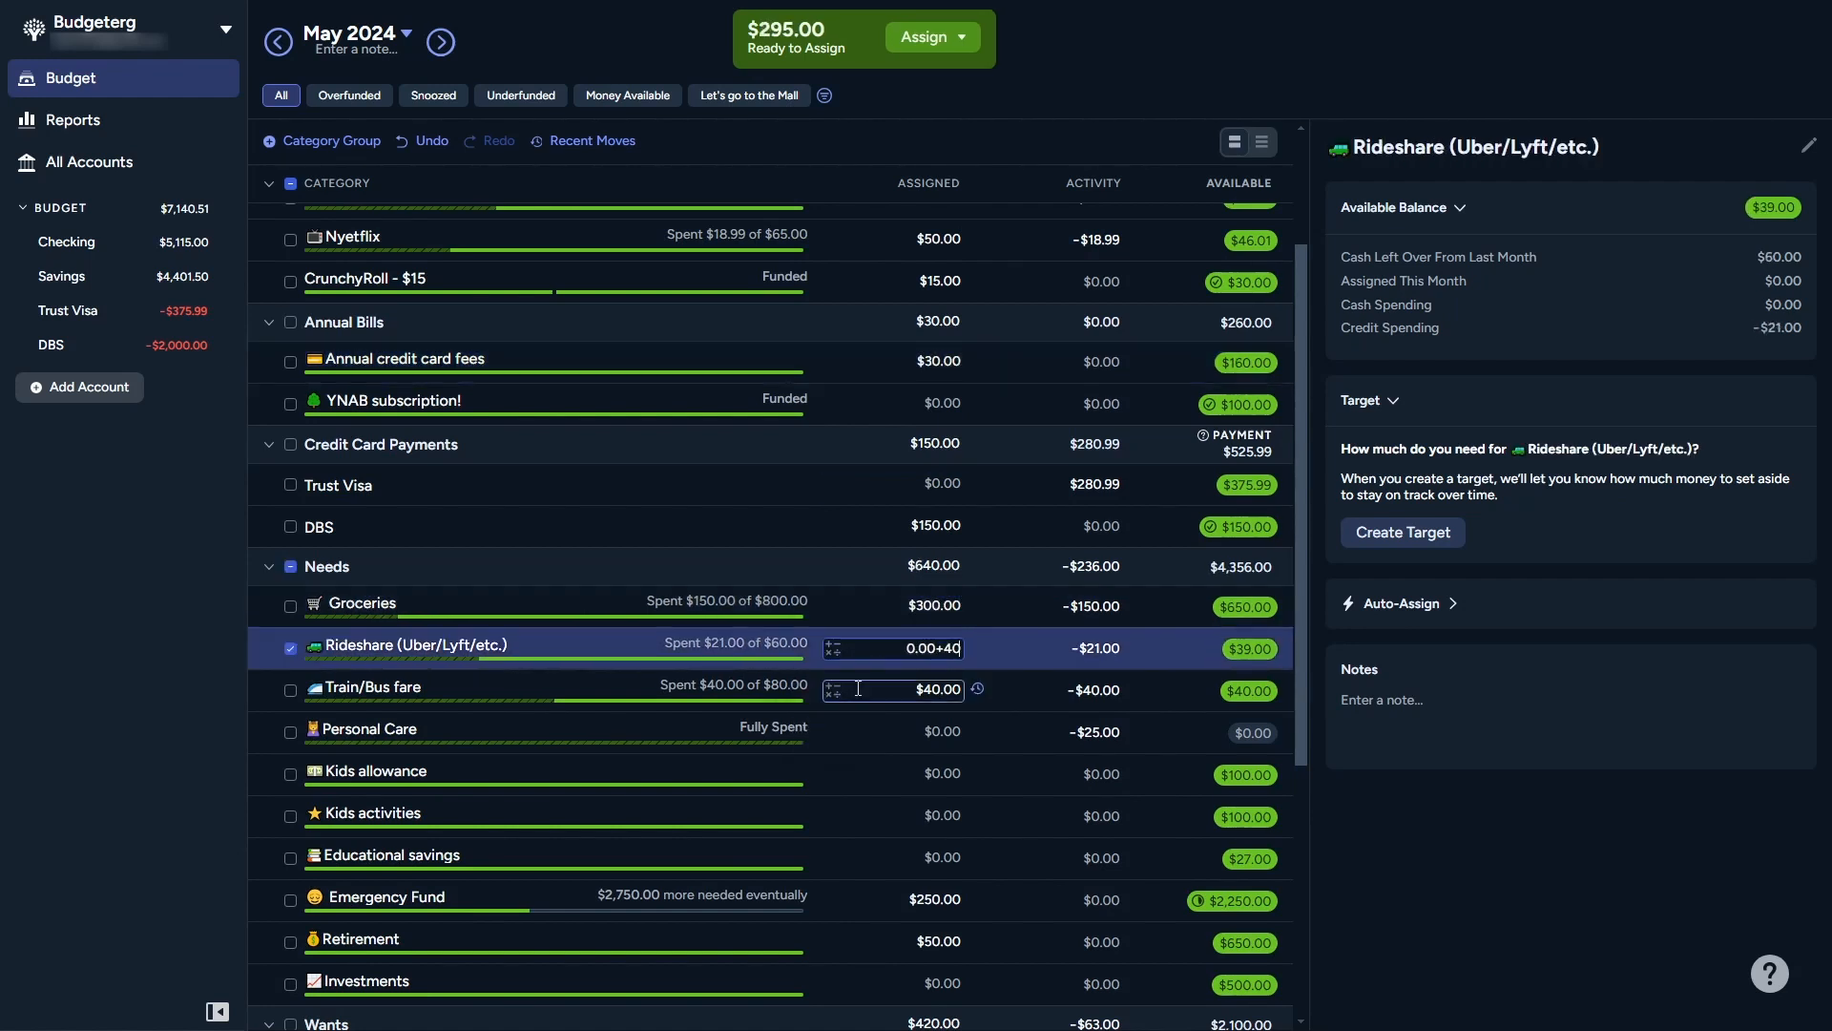
{"action": "key", "text": "Return"}
Step: Assign $30 to Personal Care and add $225 to the Emergency Fund
{"action": "left_click", "coordinate": [862, 731]}
{"action": "type", "text": "30"}
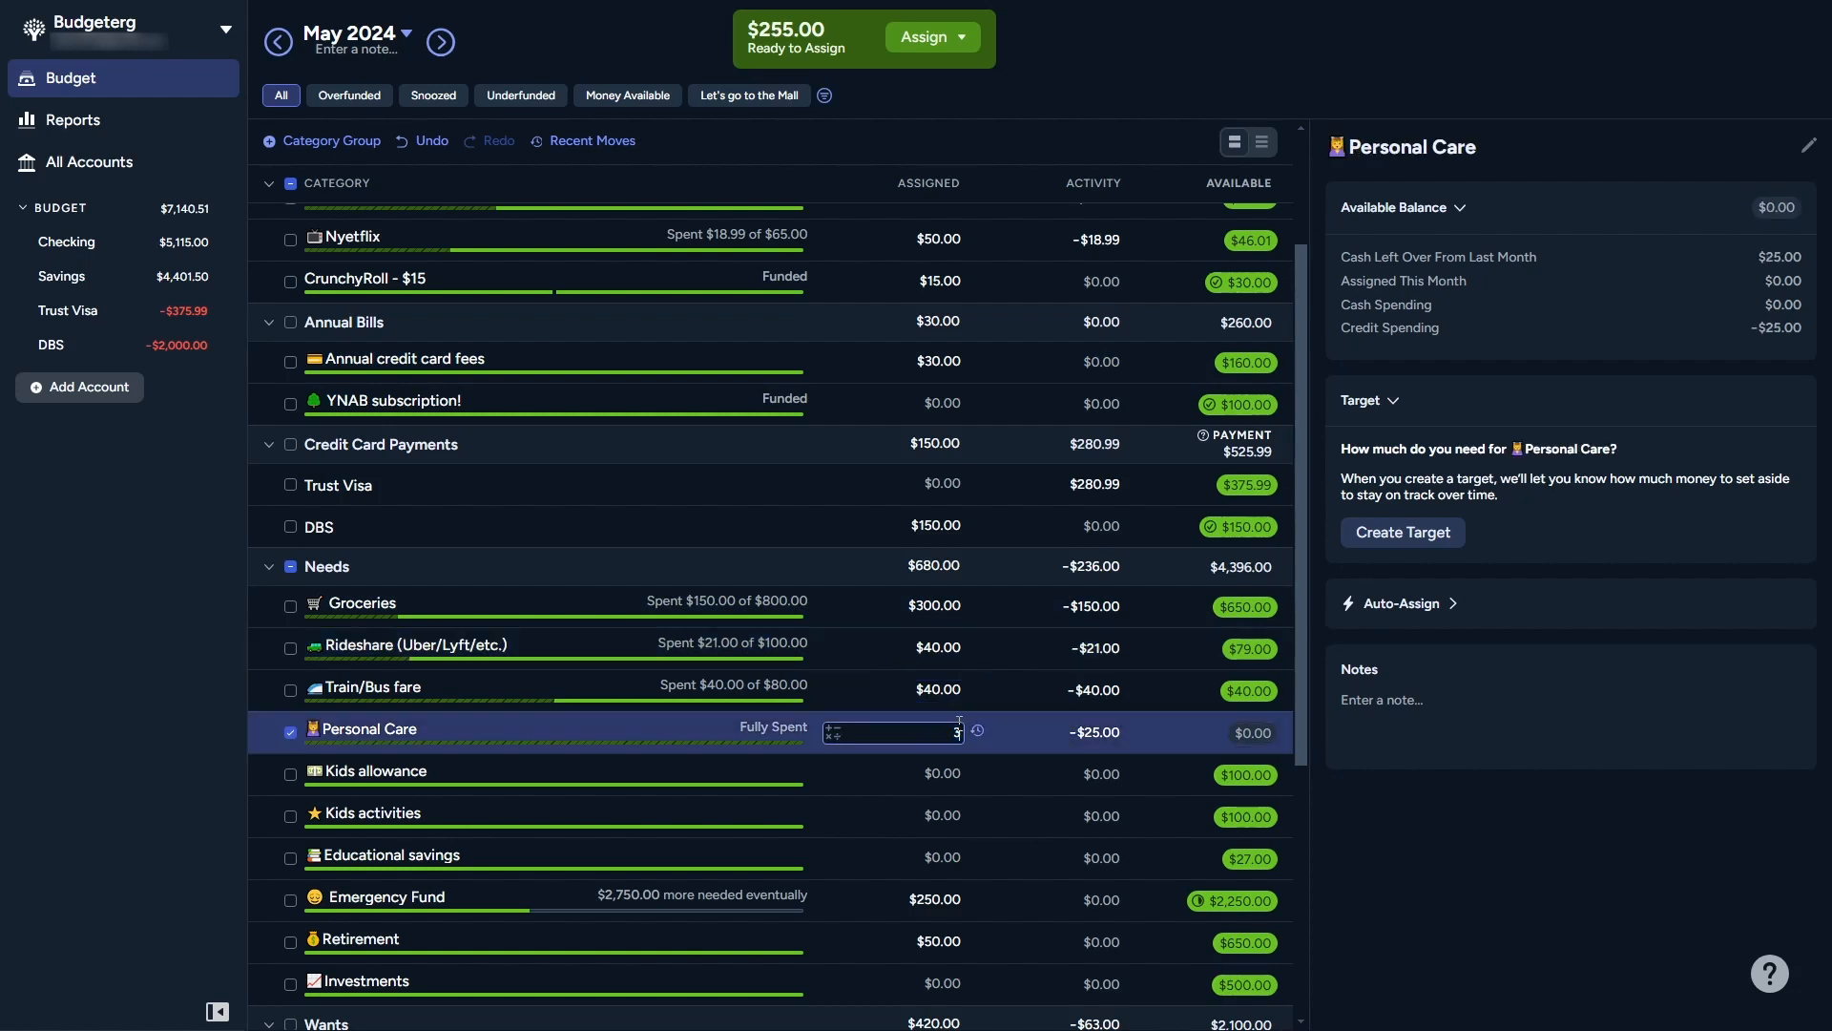
{"action": "key", "text": "Return"}
{"action": "left_click", "coordinate": [831, 905]}
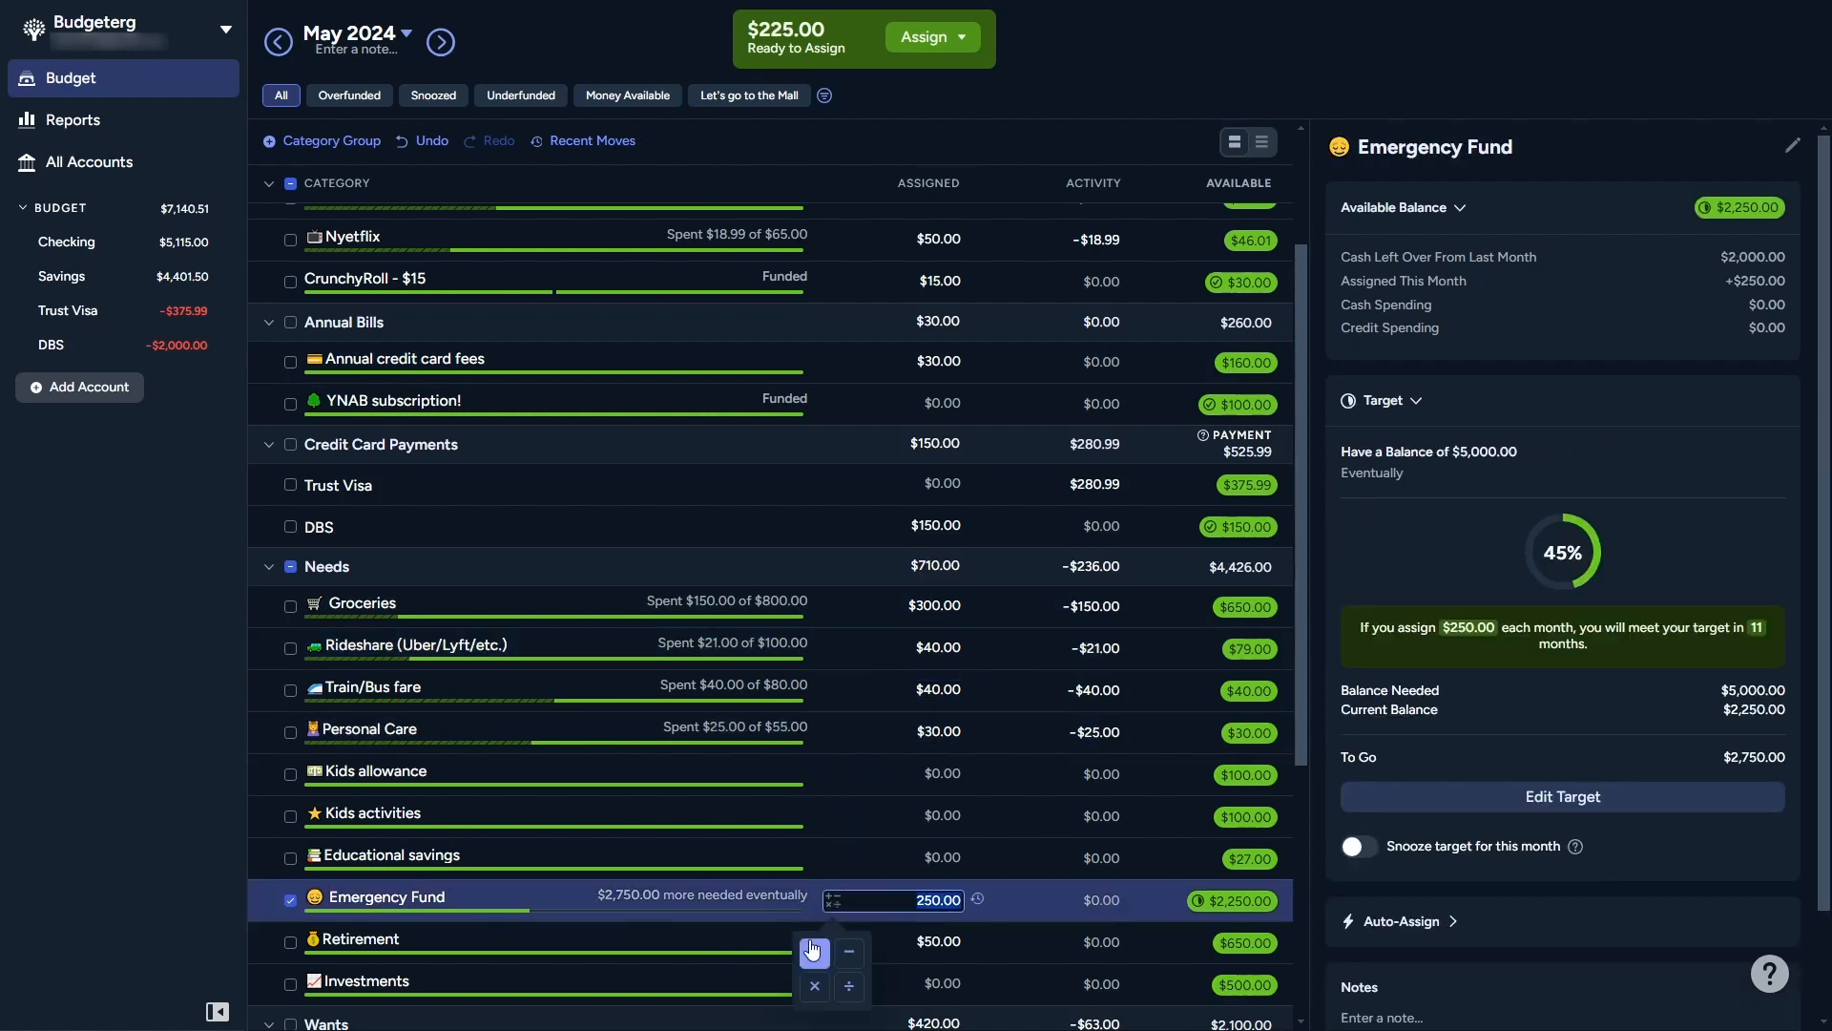
{"action": "left_click", "coordinate": [813, 955]}
{"action": "type", "text": "225"}
{"action": "key", "text": "Return"}
{"action": "scroll", "coordinate": [1031, 419], "scroll_direction": "up", "scroll_amount": 2}
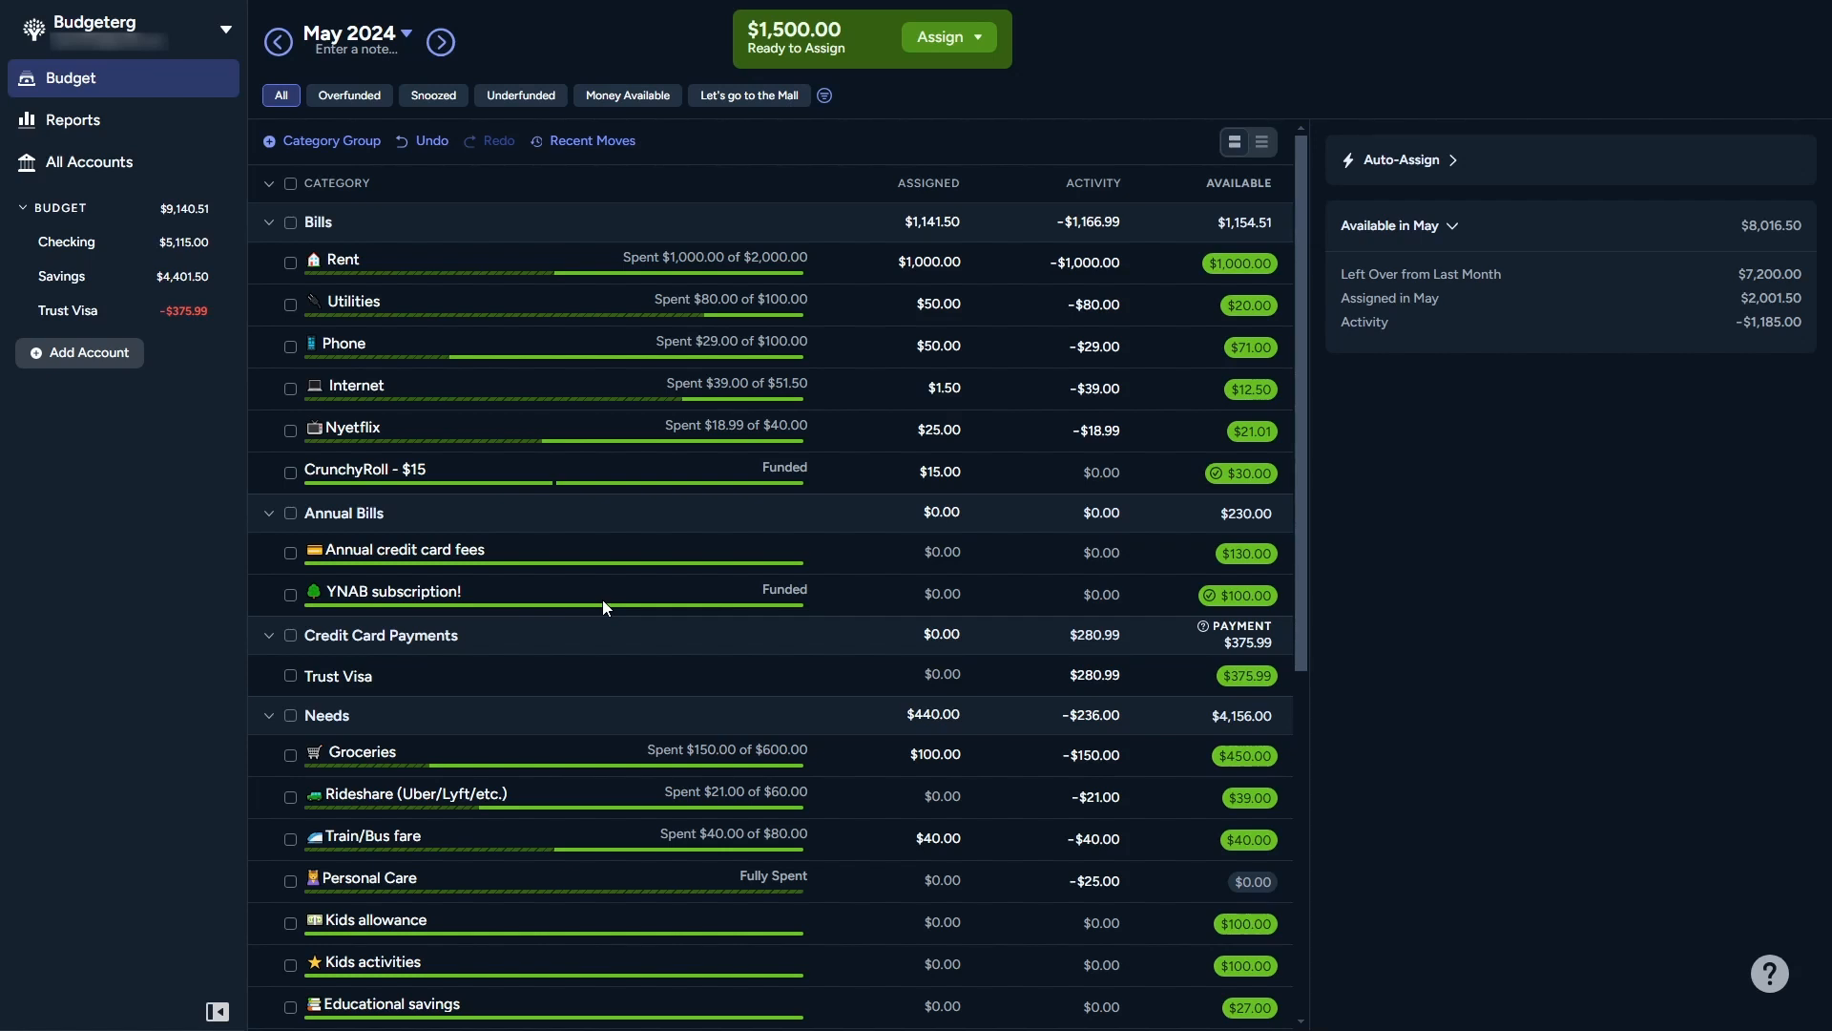
Step: Add an unlinked Credit Card account nicknamed DBS with a current balance of 2000
{"action": "scroll", "coordinate": [603, 599], "scroll_direction": "down", "scroll_amount": 4}
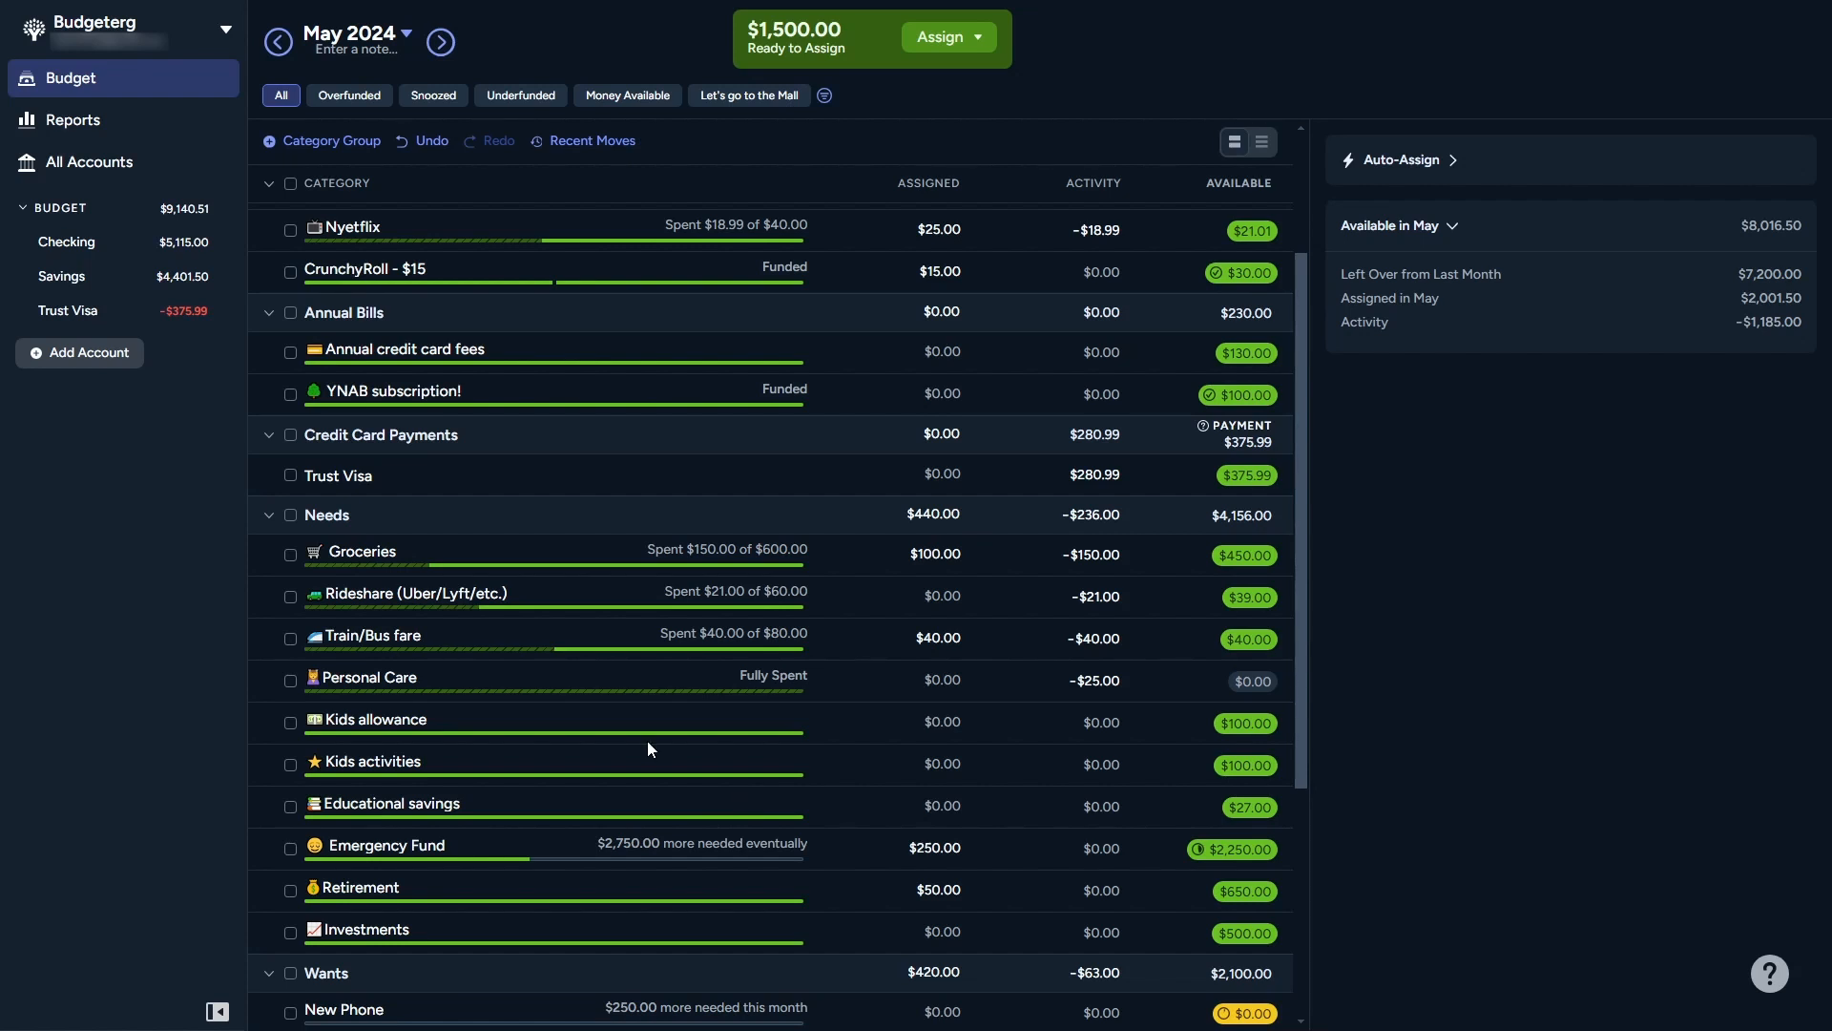
{"action": "left_click", "coordinate": [89, 352]}
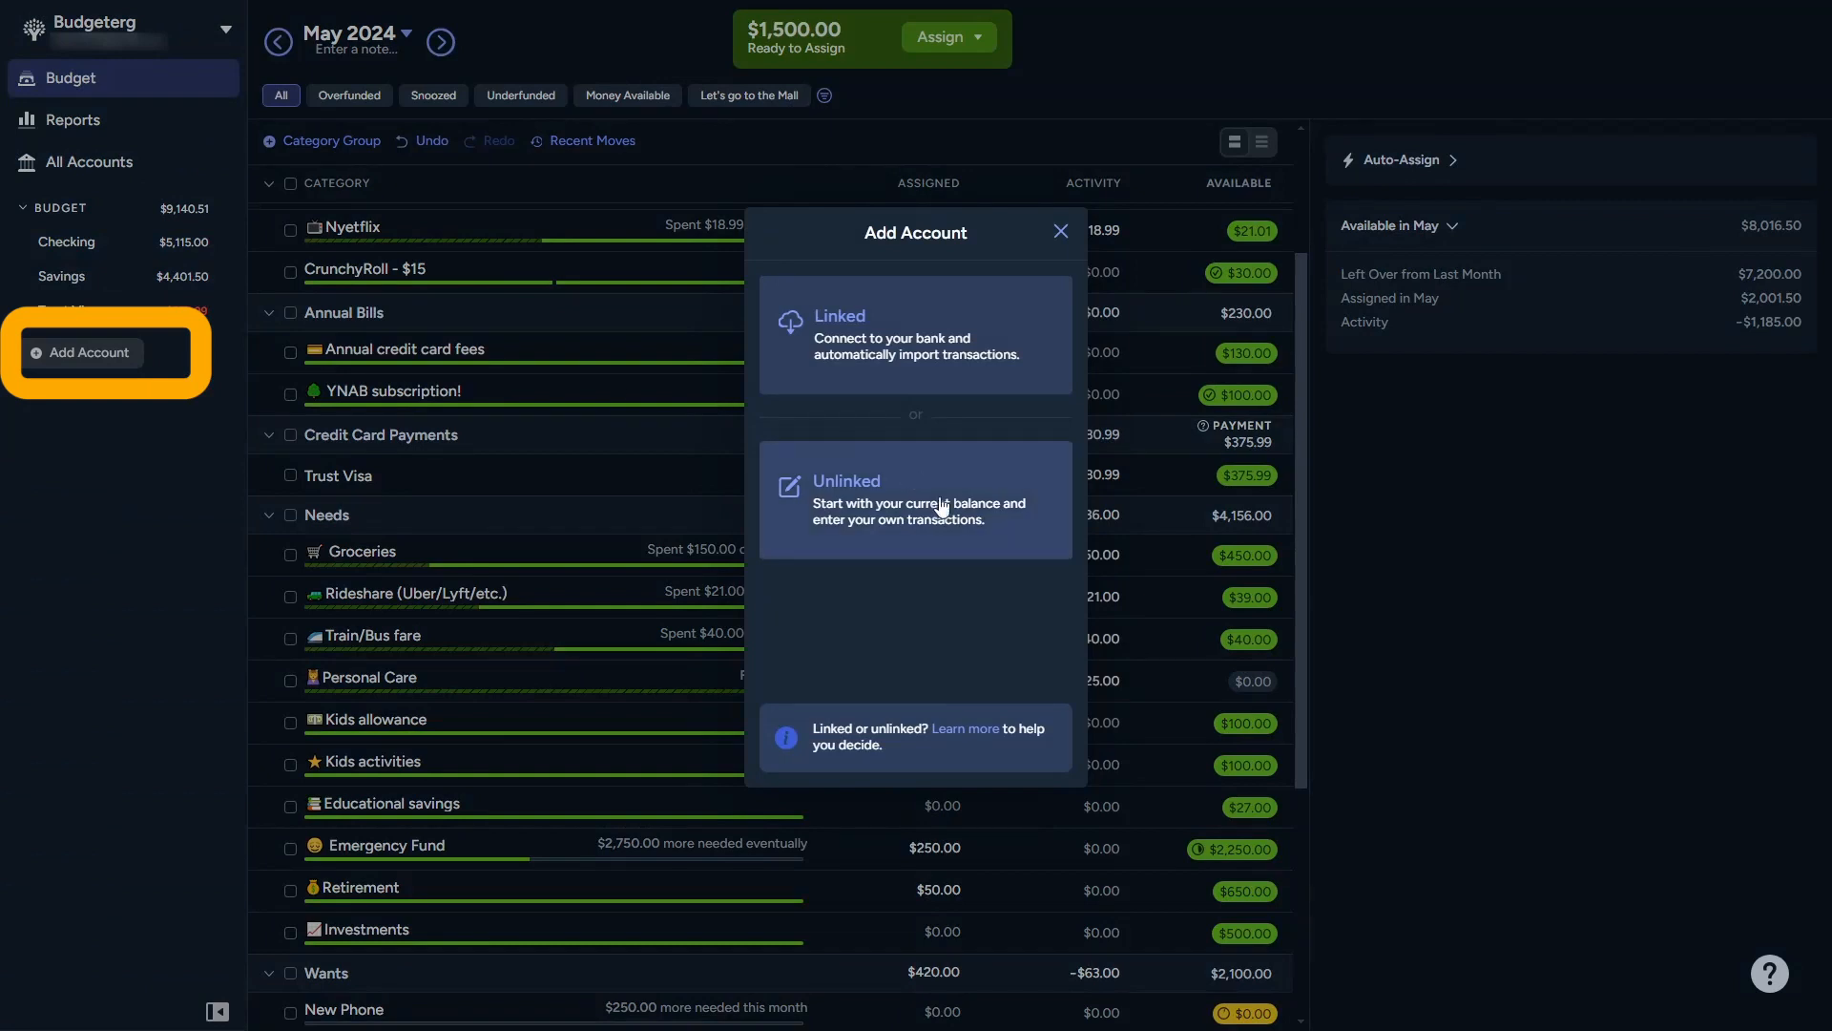
{"action": "left_click", "coordinate": [902, 527]}
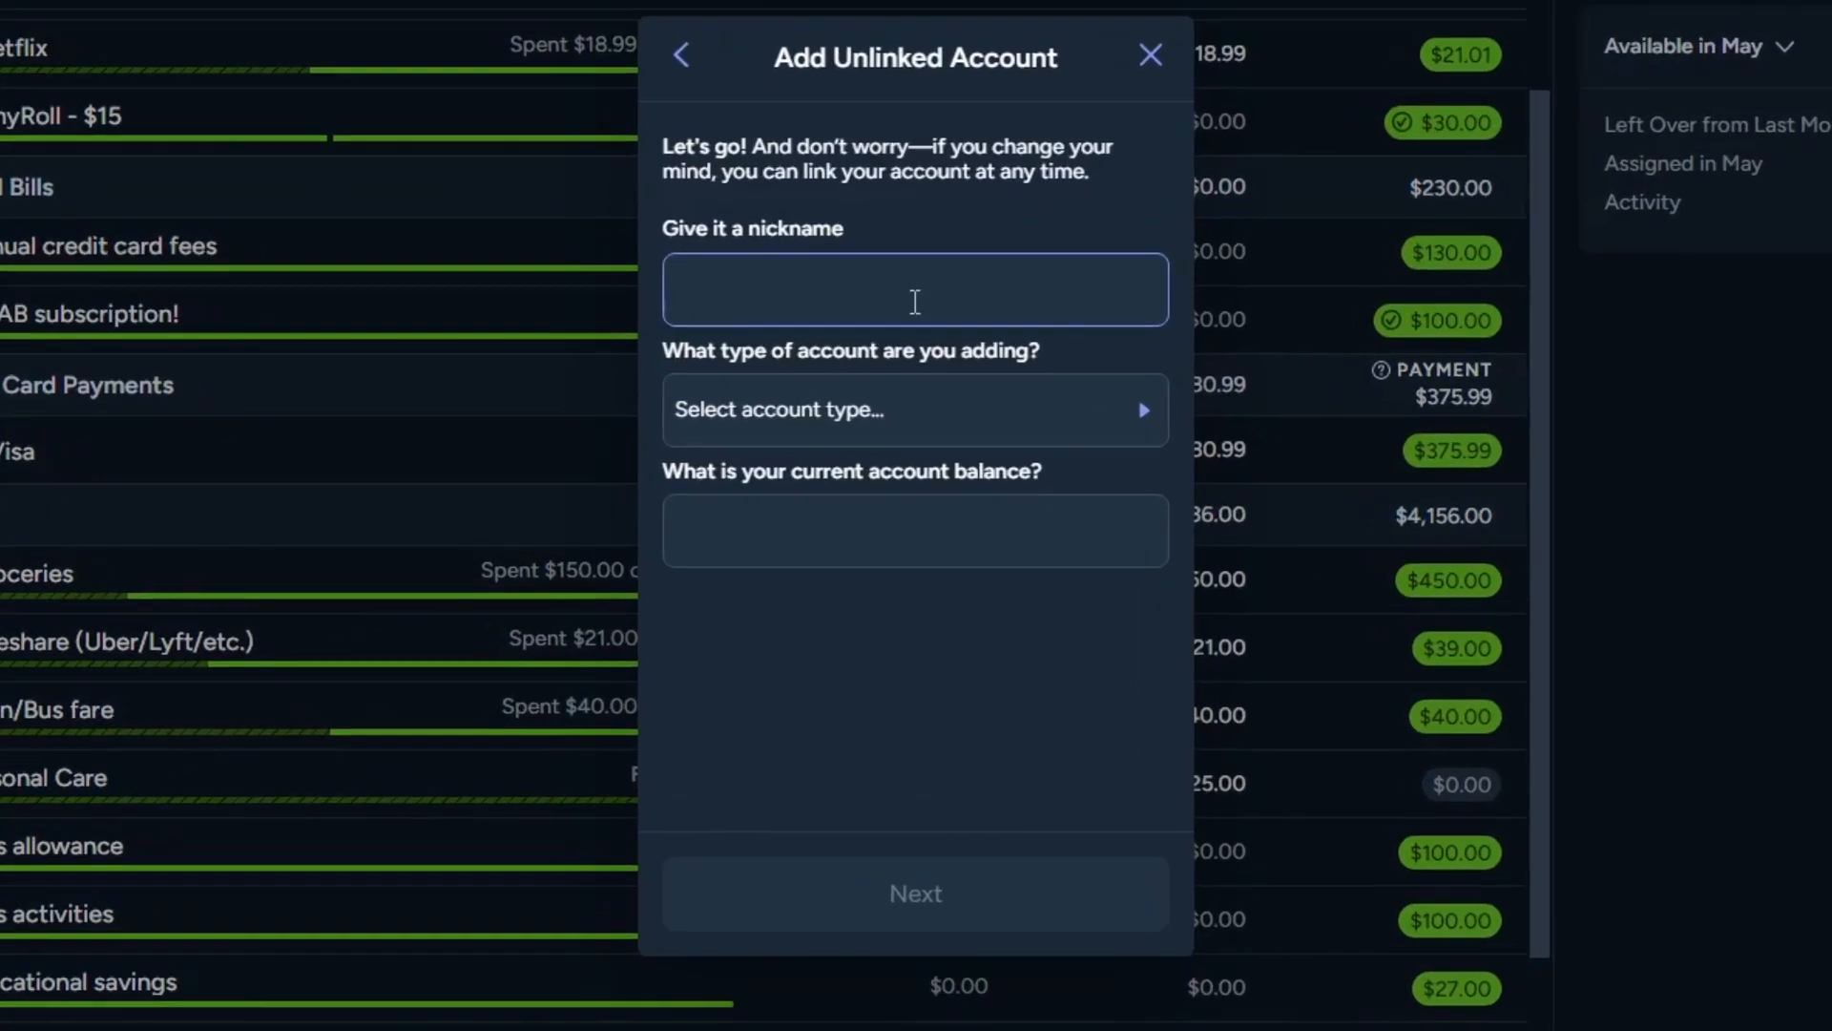
{"action": "type", "text": "DBS"}
{"action": "key", "text": "Tab"}
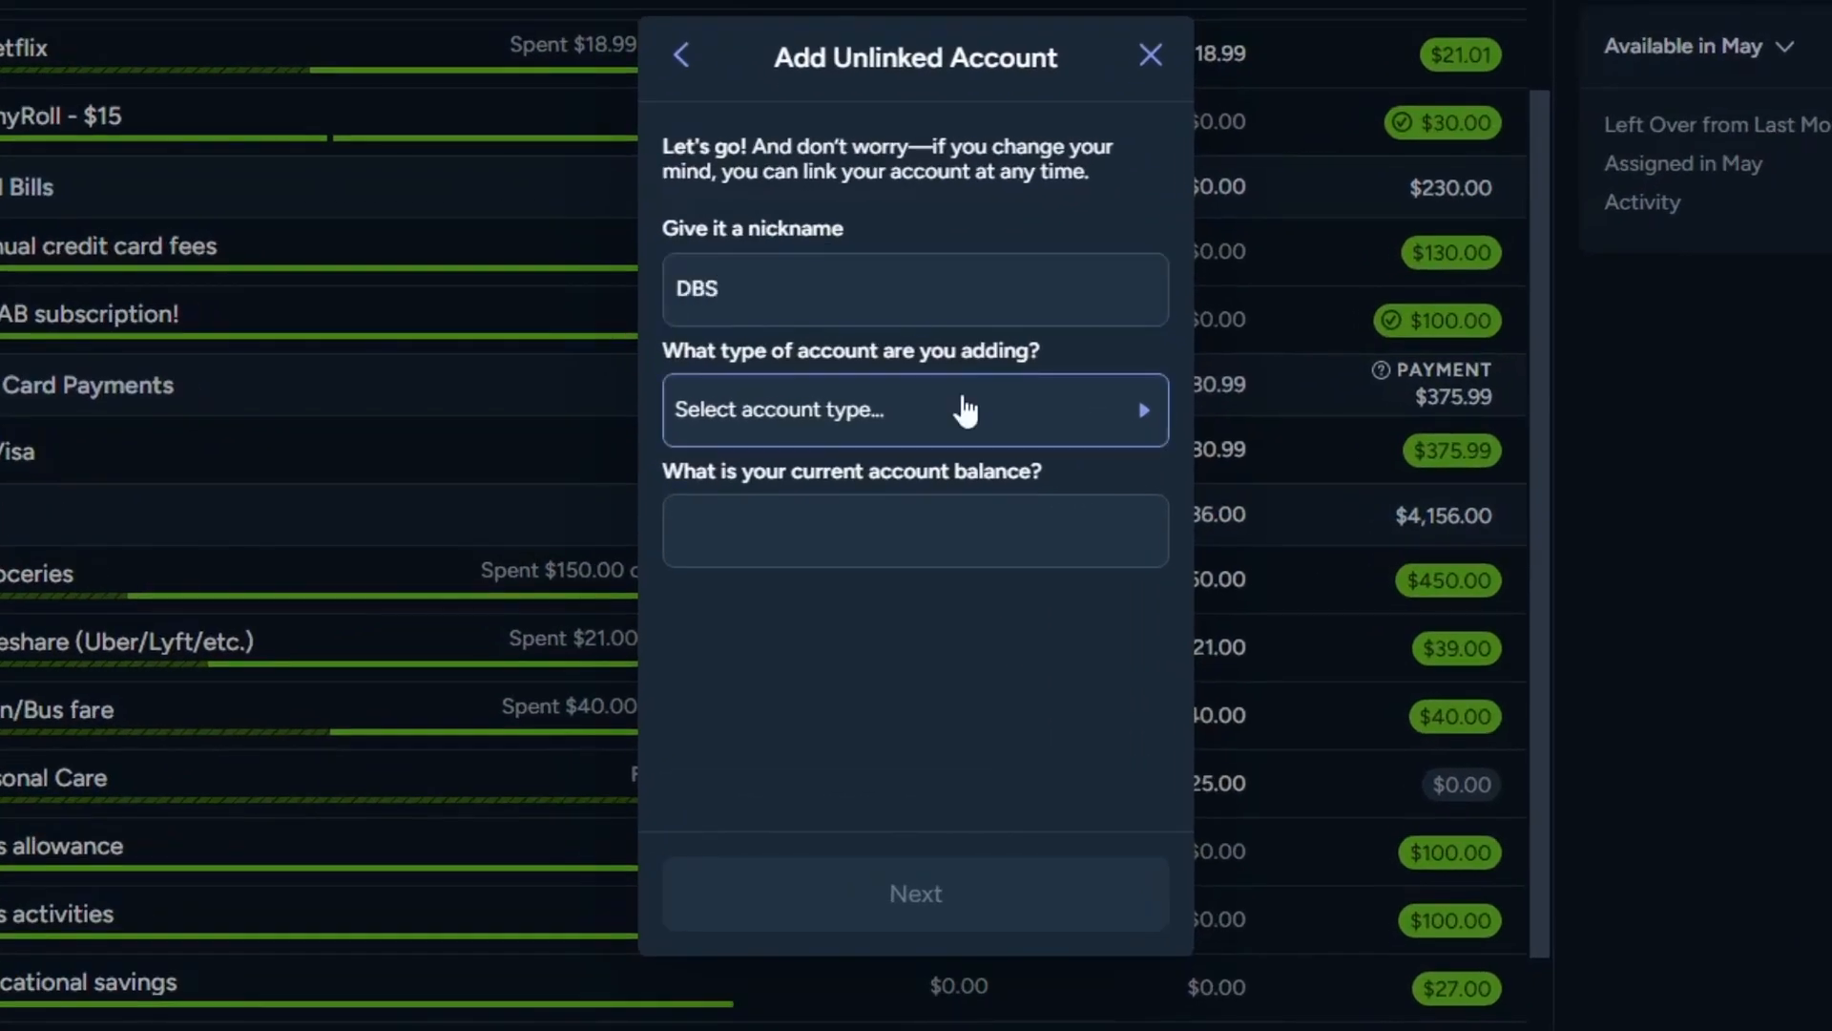
{"action": "left_click", "coordinate": [990, 417]}
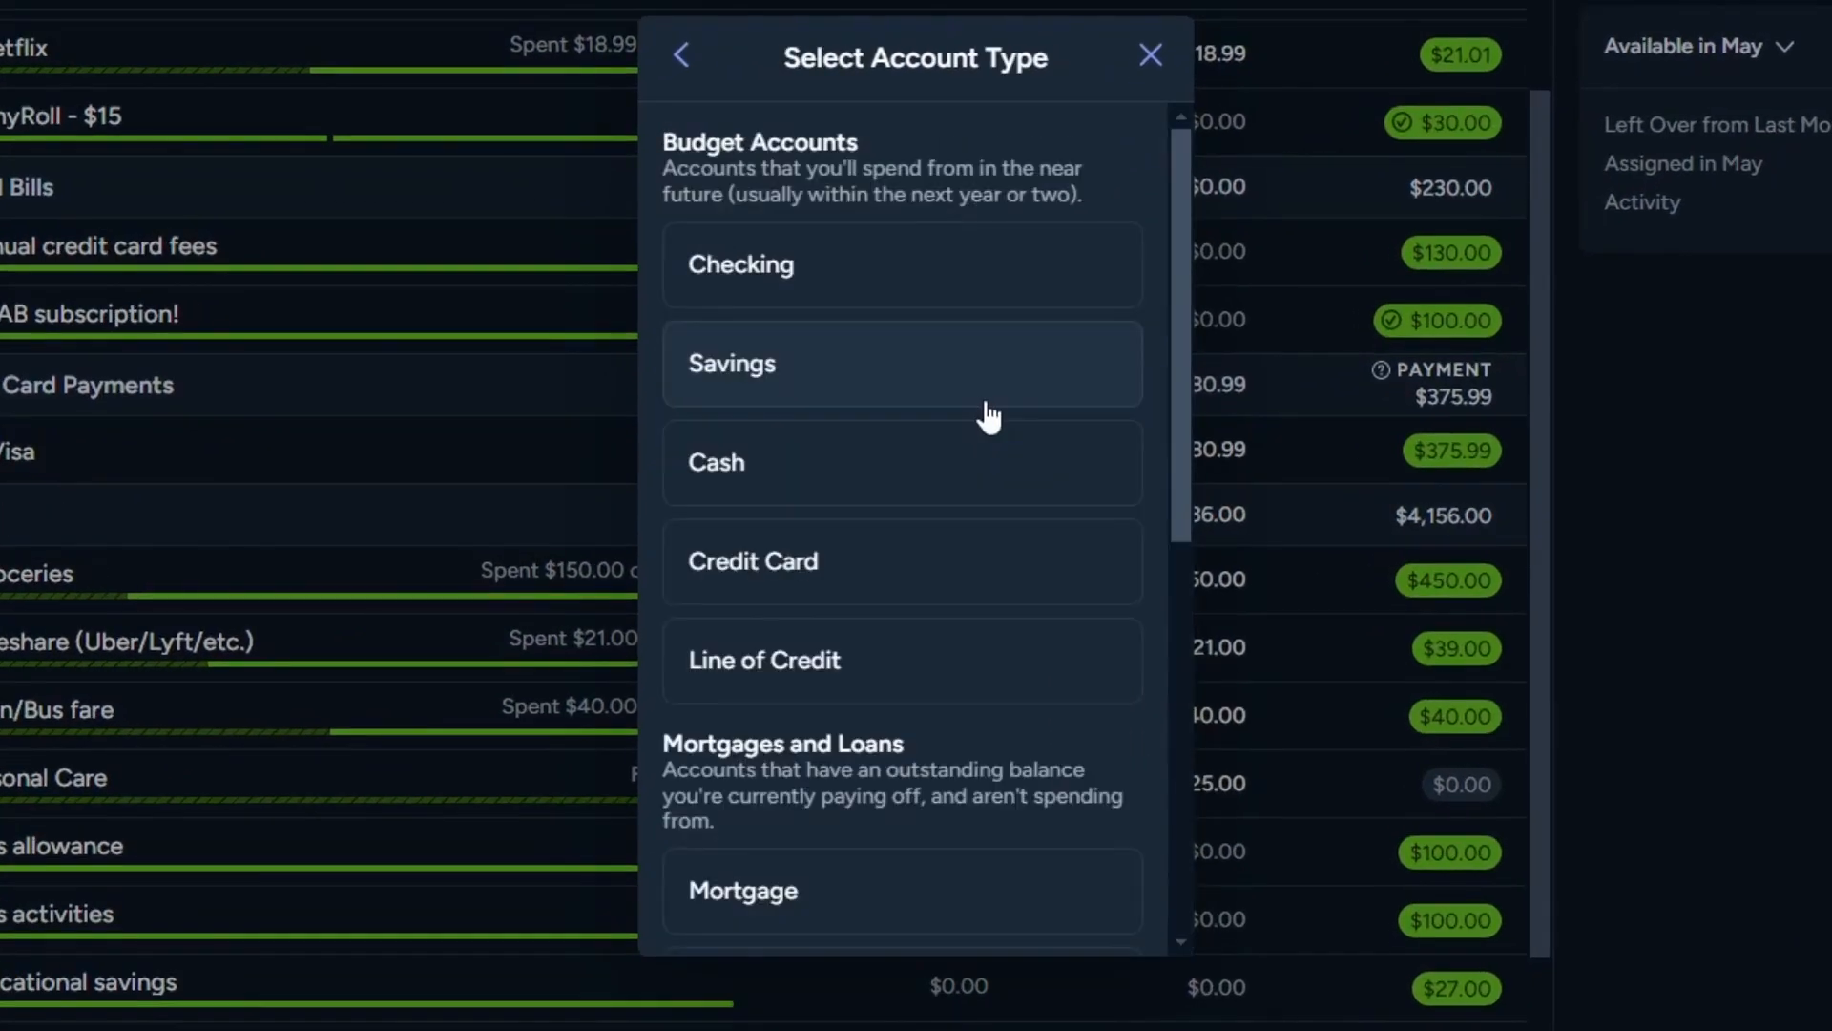
{"action": "left_click", "coordinate": [948, 577]}
{"action": "left_click", "coordinate": [968, 544]}
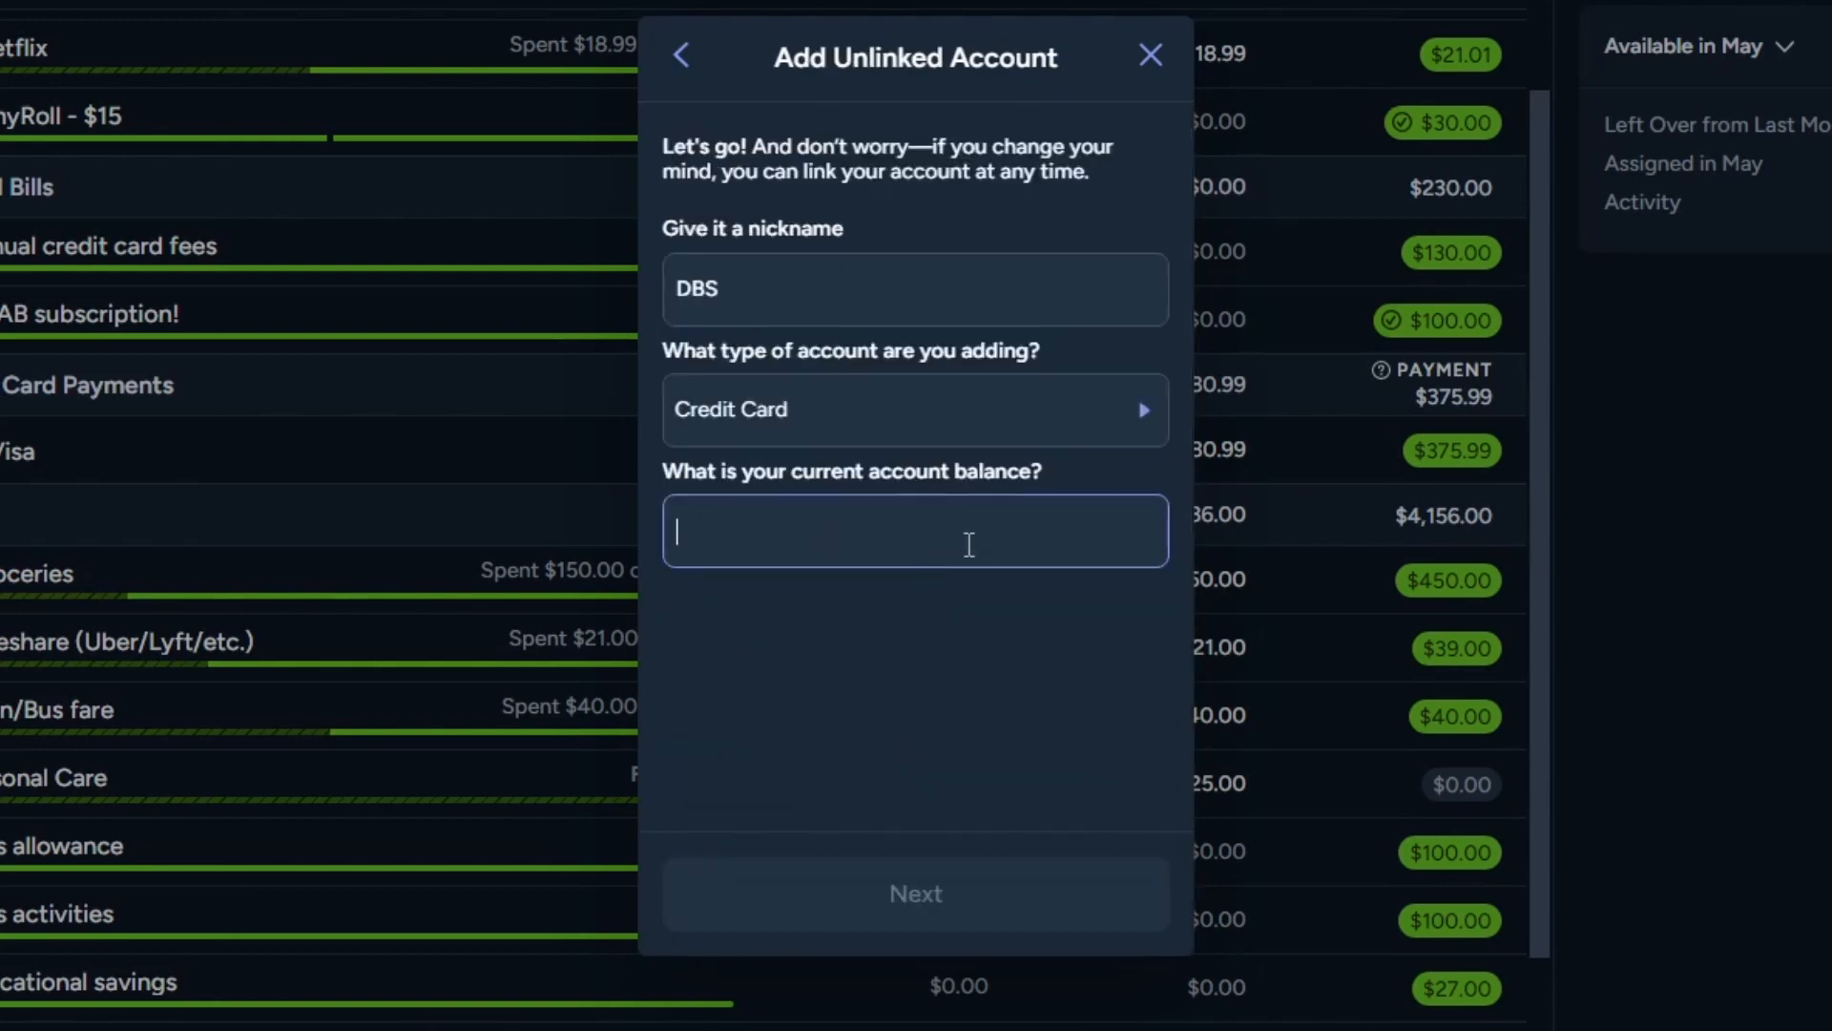
{"action": "type", "text": "2000"}
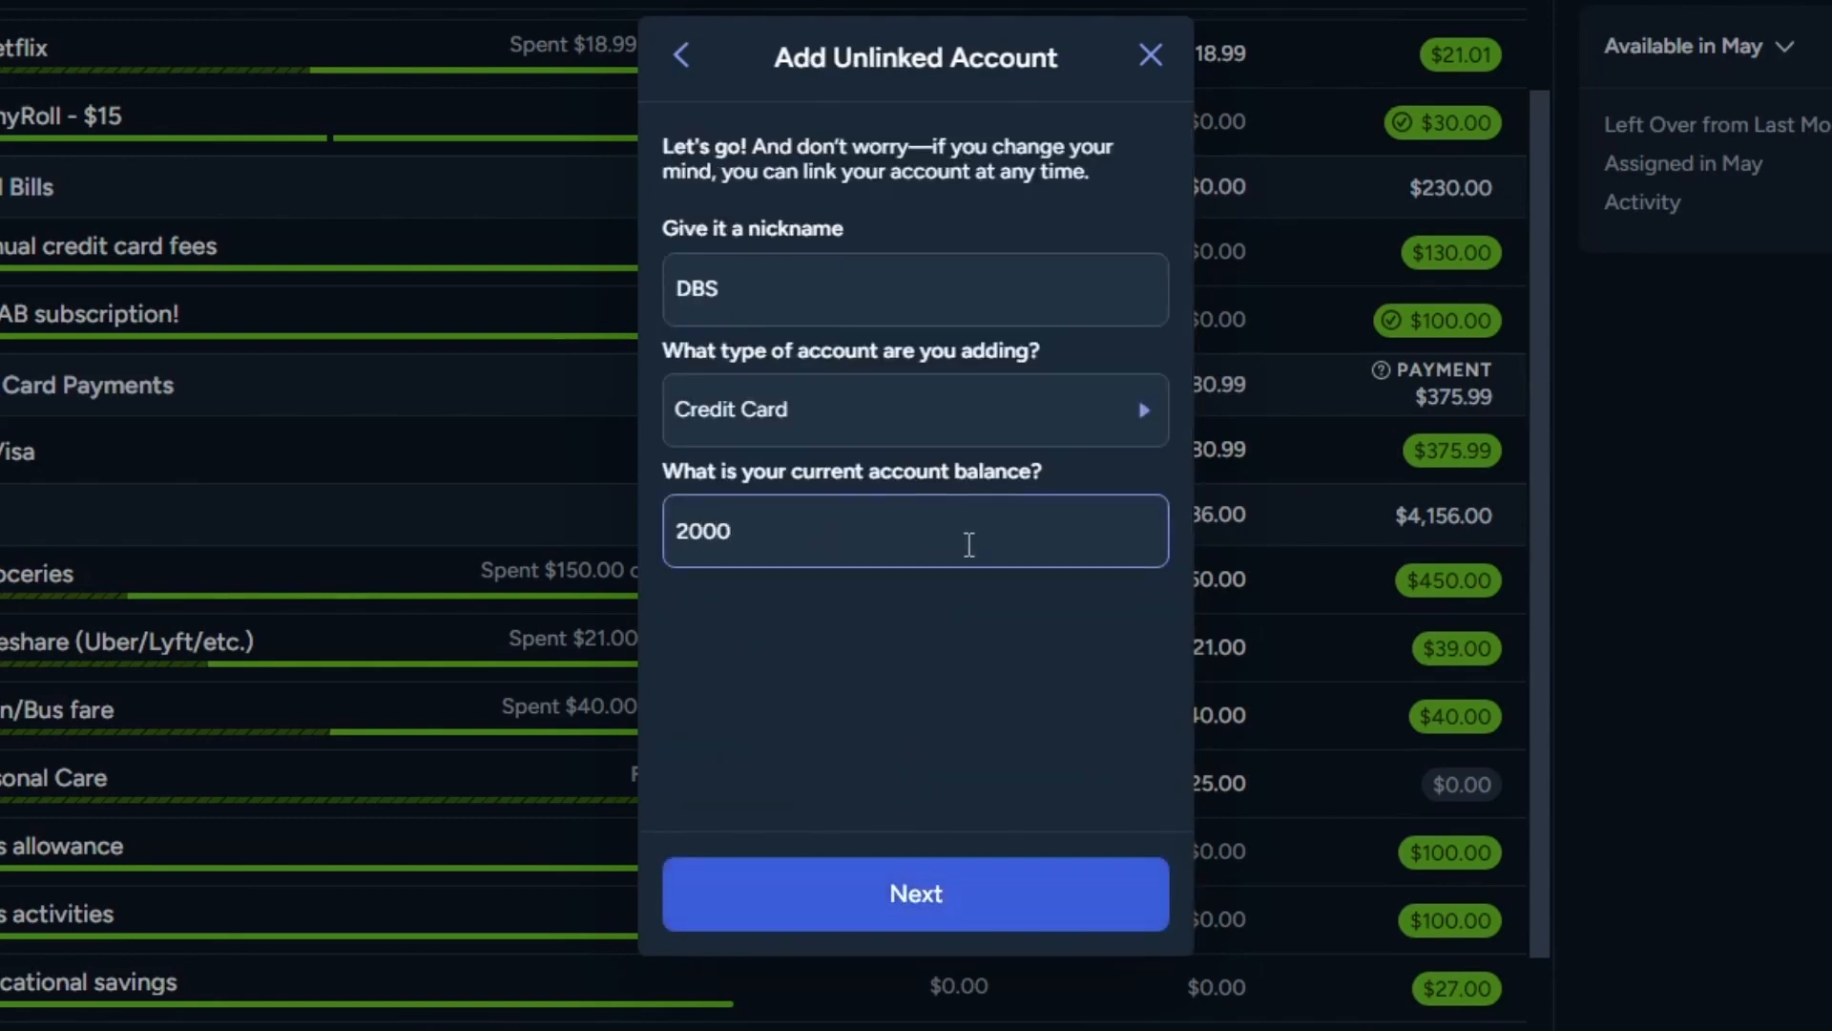
{"action": "left_click", "coordinate": [962, 902]}
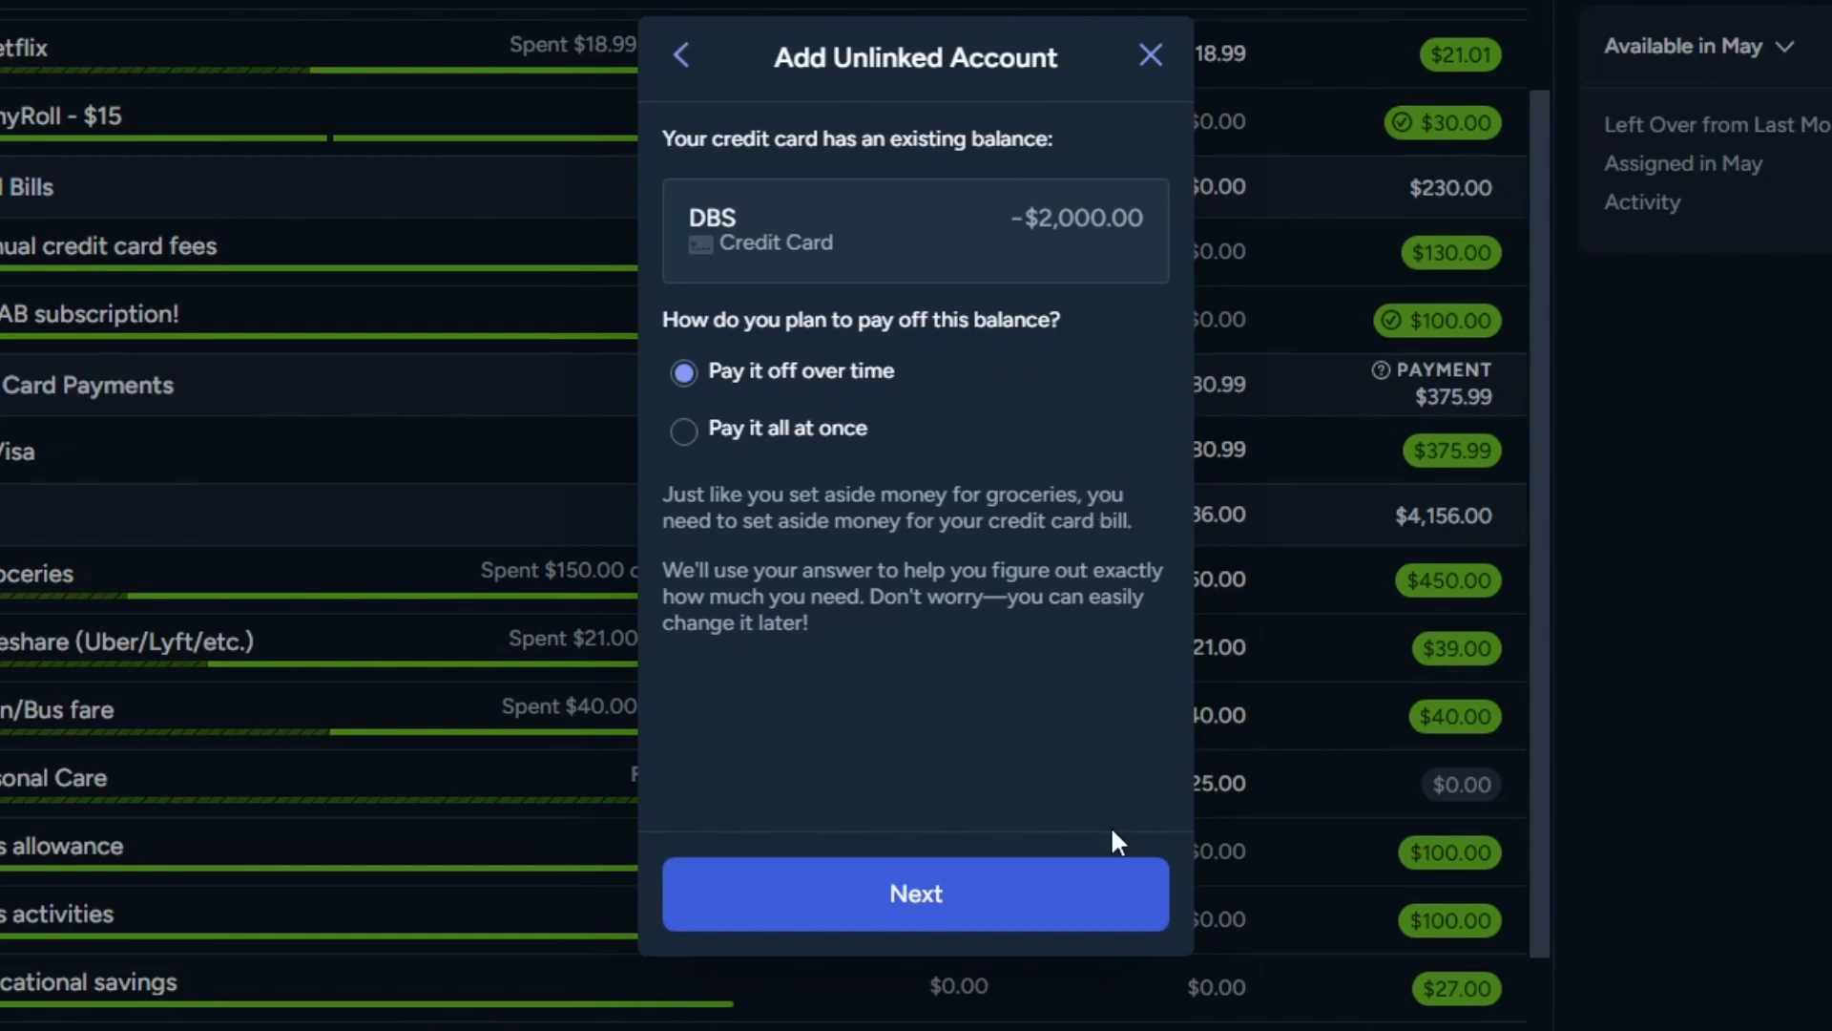
Step: Plan to pay the DBS balance over time with a specific amount of 150 every month, and finish the setup
{"action": "left_click", "coordinate": [981, 902]}
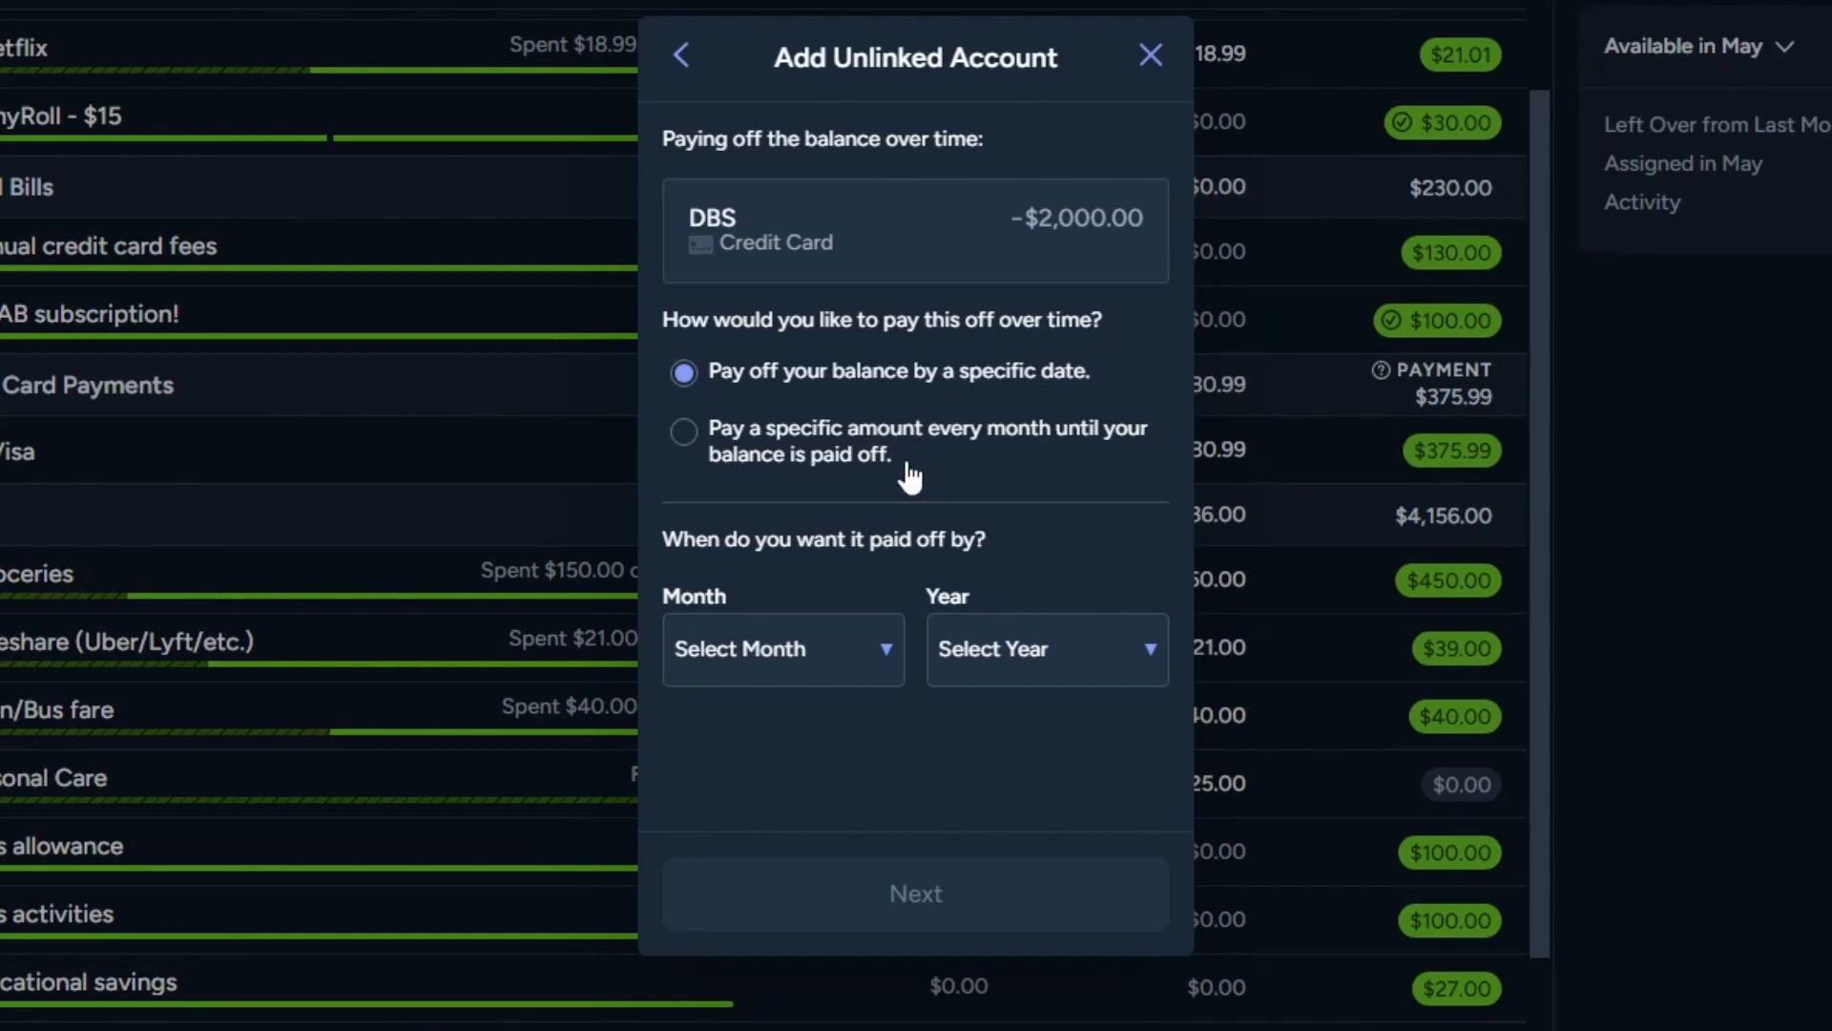
{"action": "left_click", "coordinate": [788, 456]}
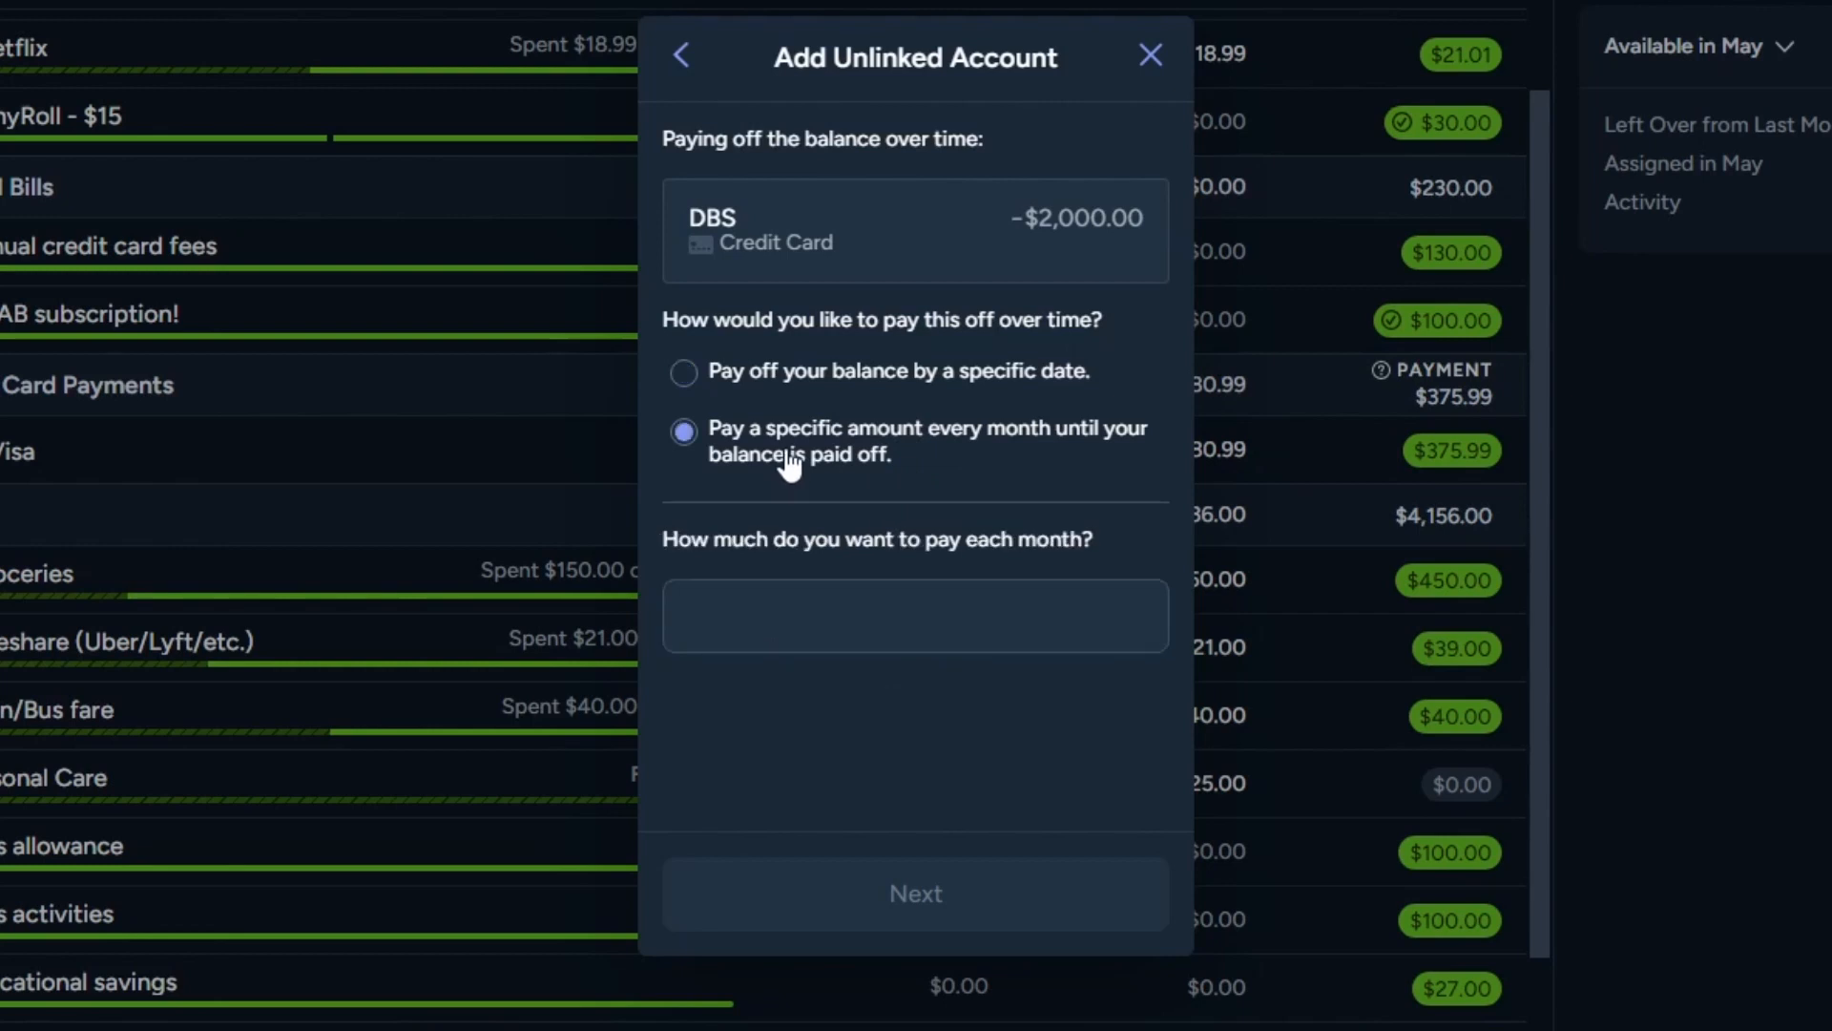
{"action": "left_click", "coordinate": [851, 604]}
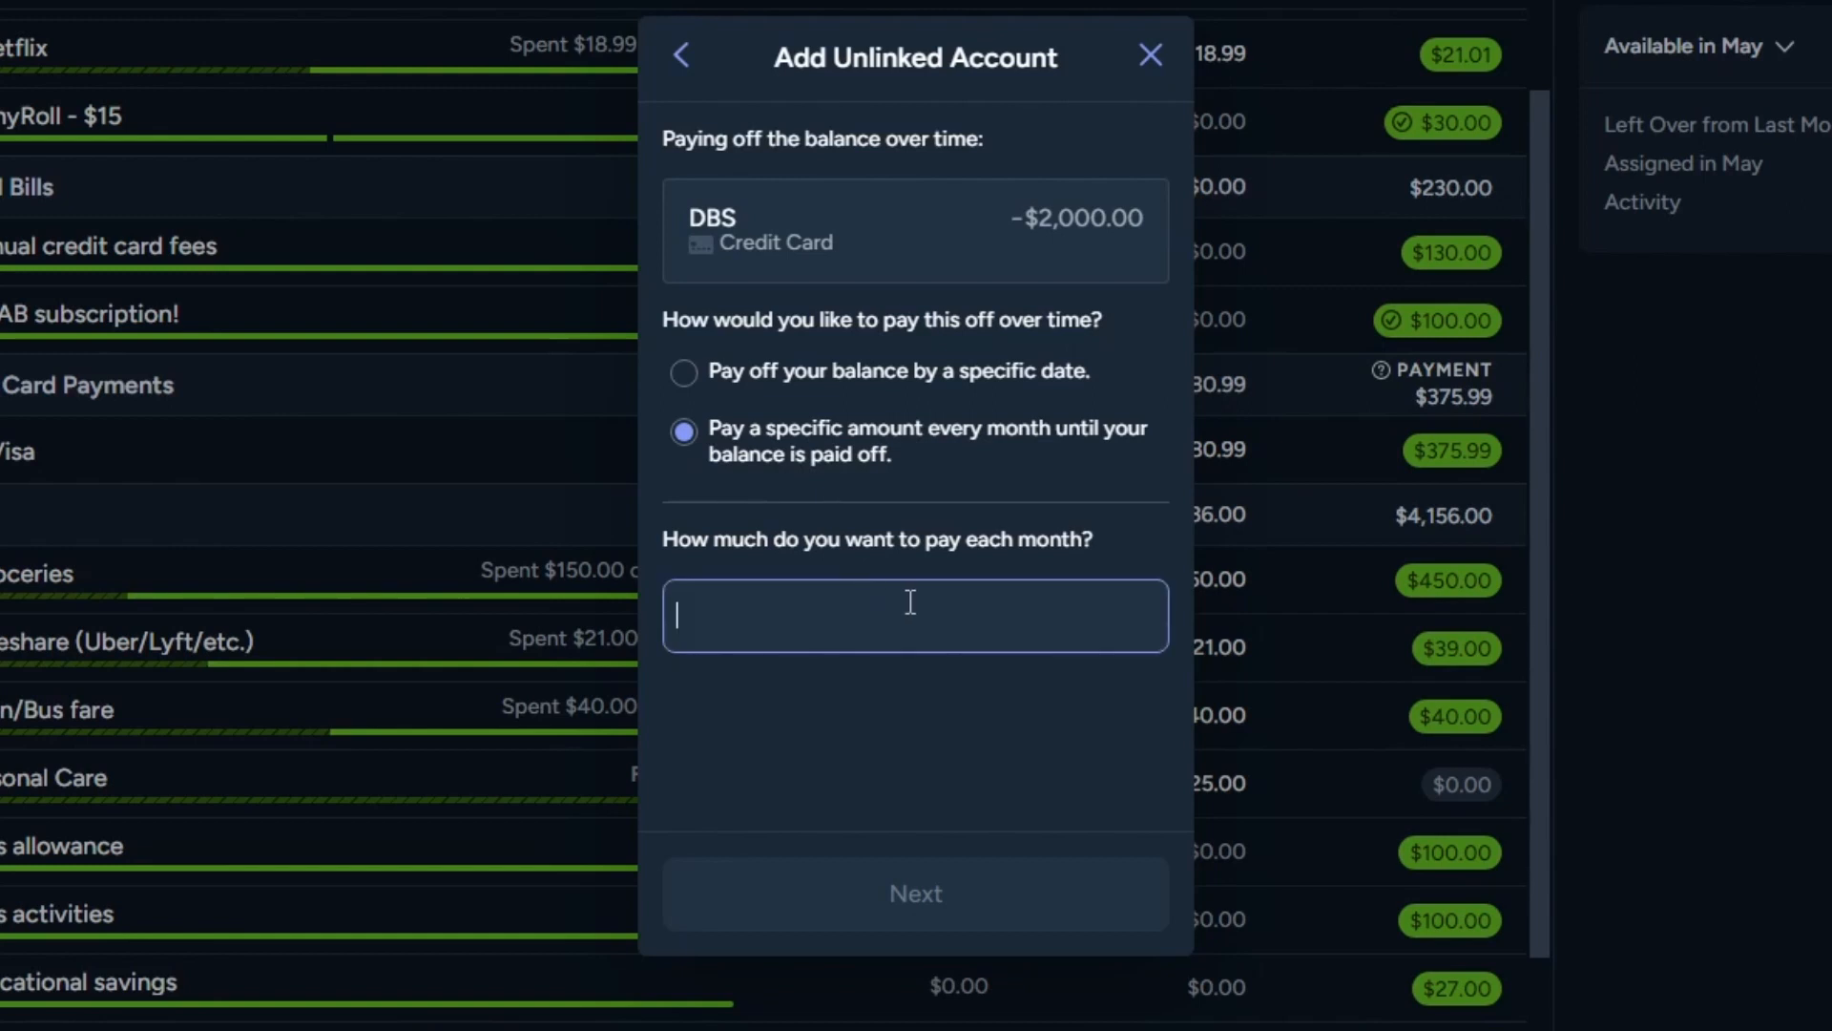
{"action": "type", "text": "150"}
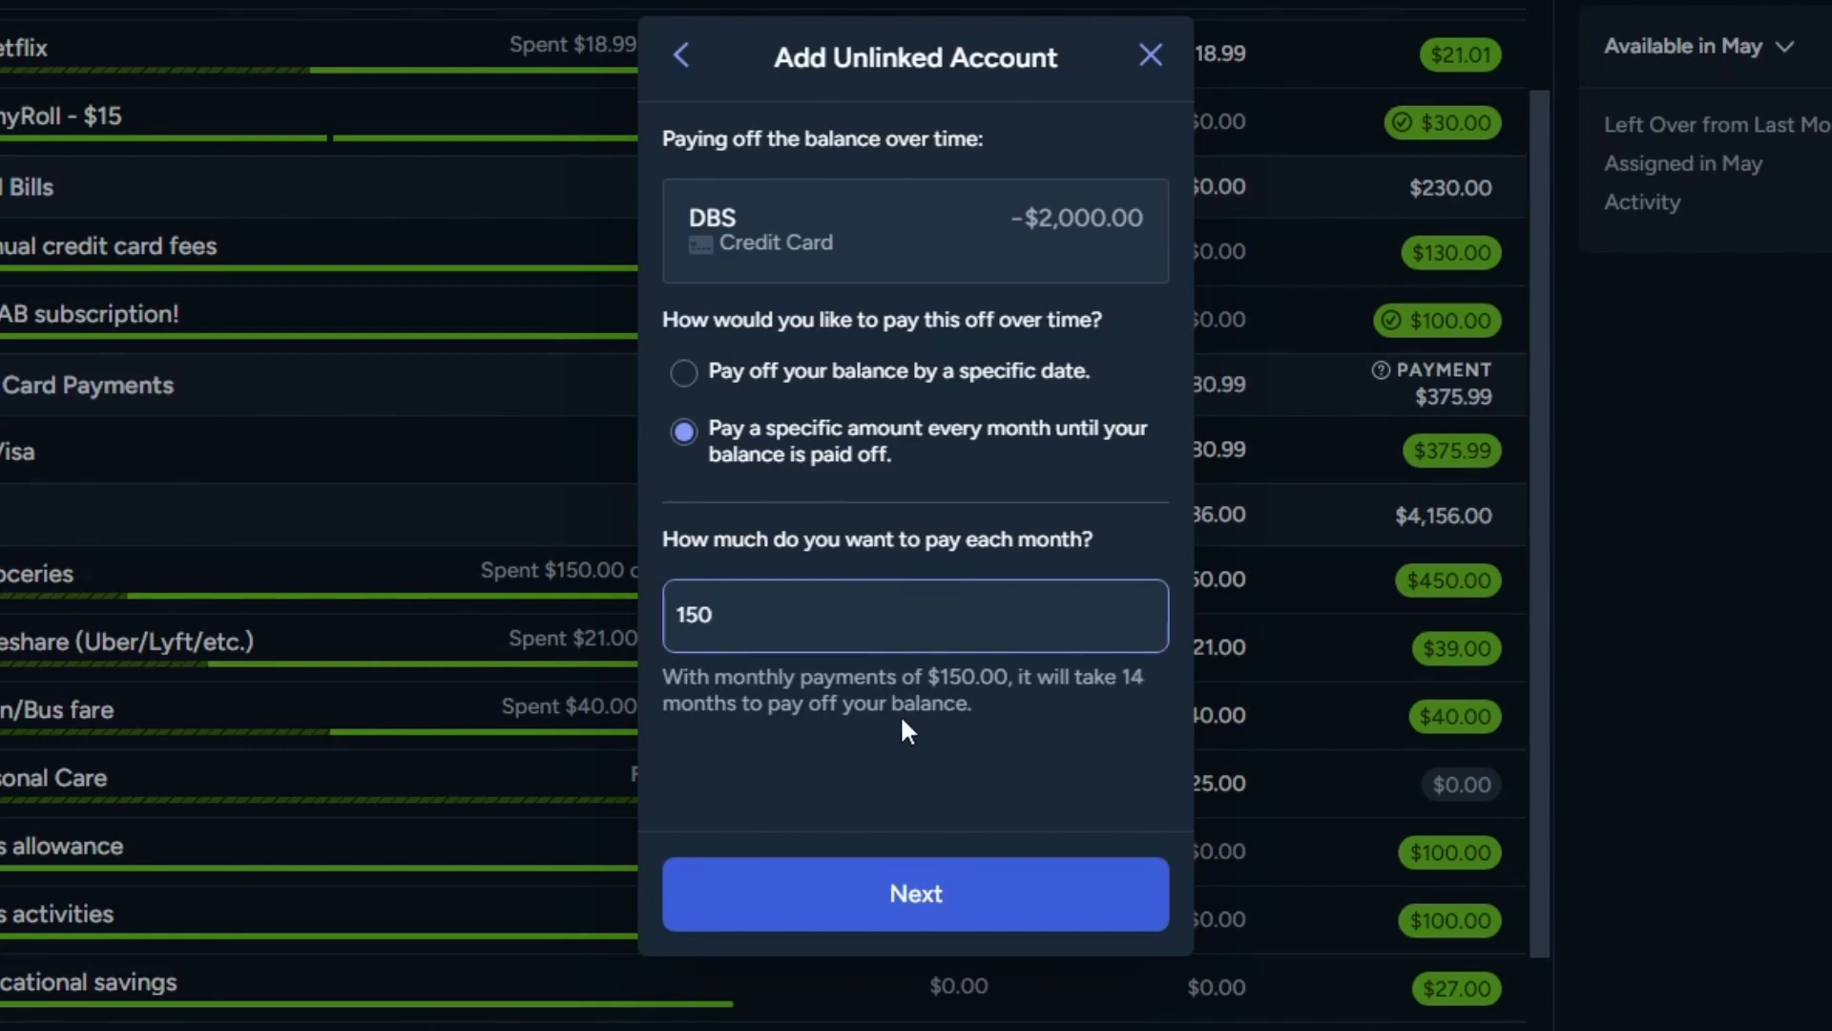
{"action": "left_click", "coordinate": [1022, 915]}
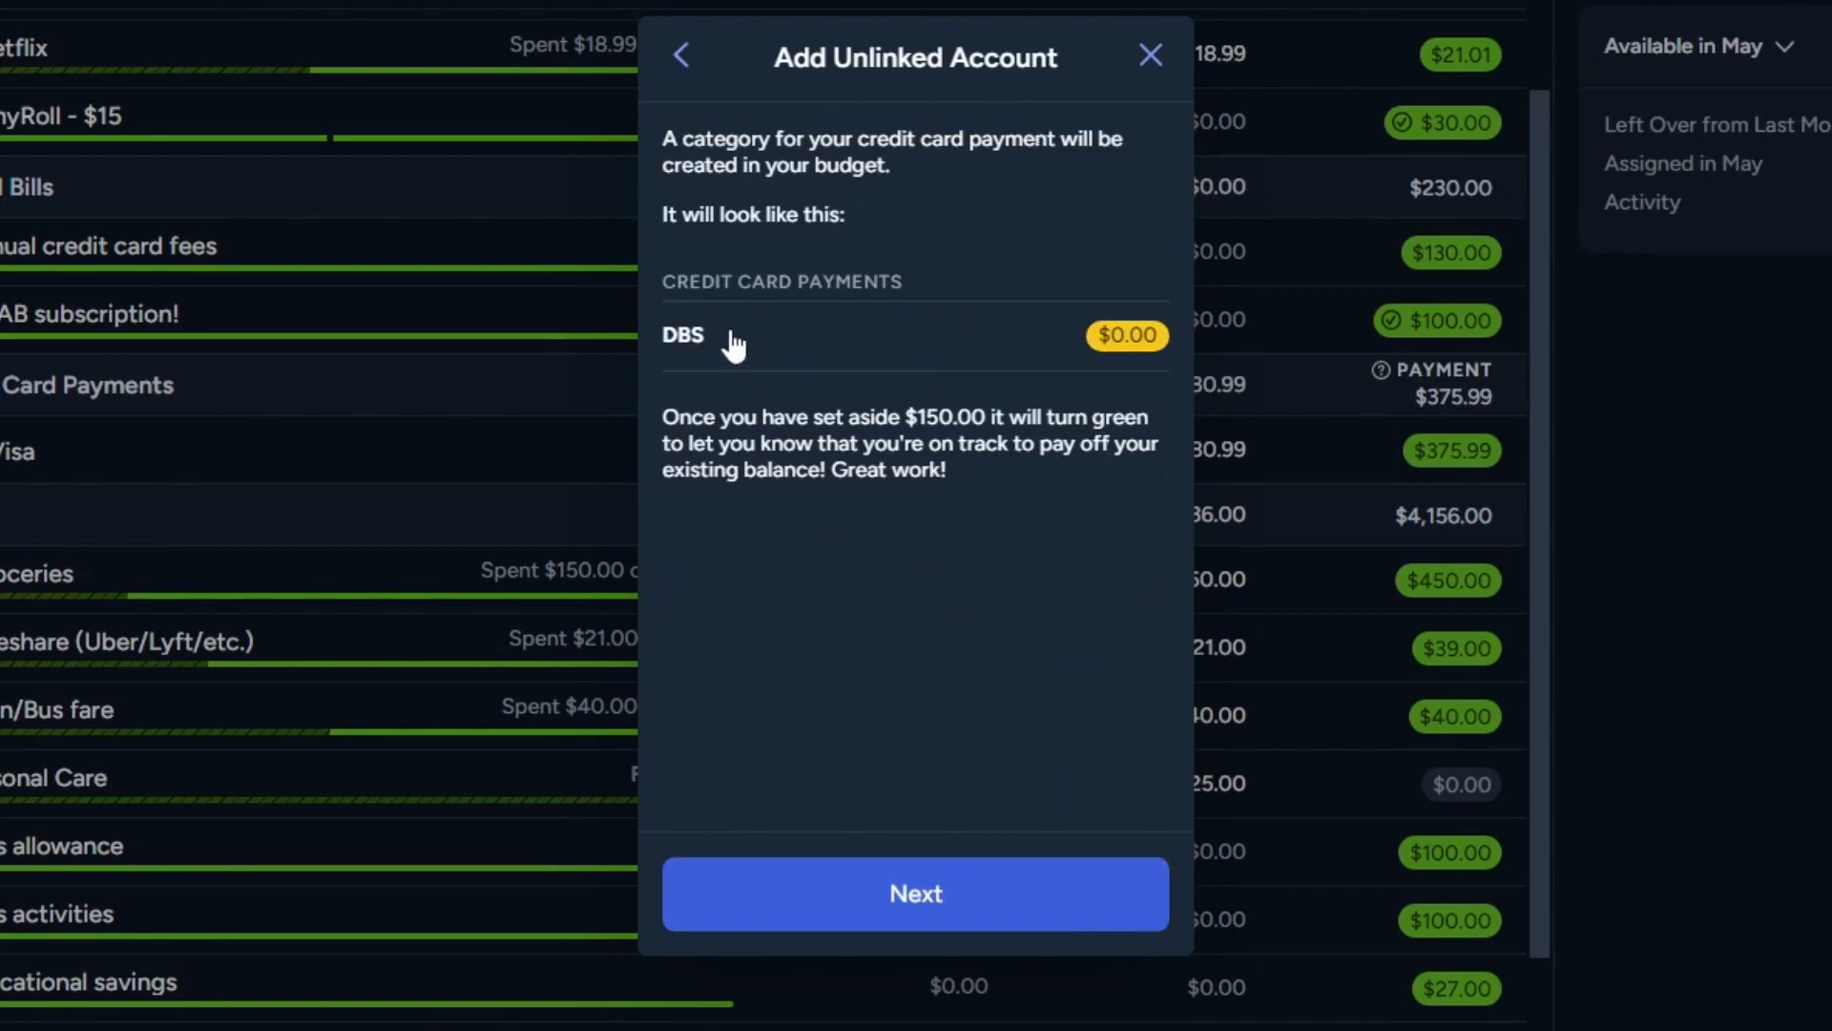
{"action": "left_click", "coordinate": [1008, 916]}
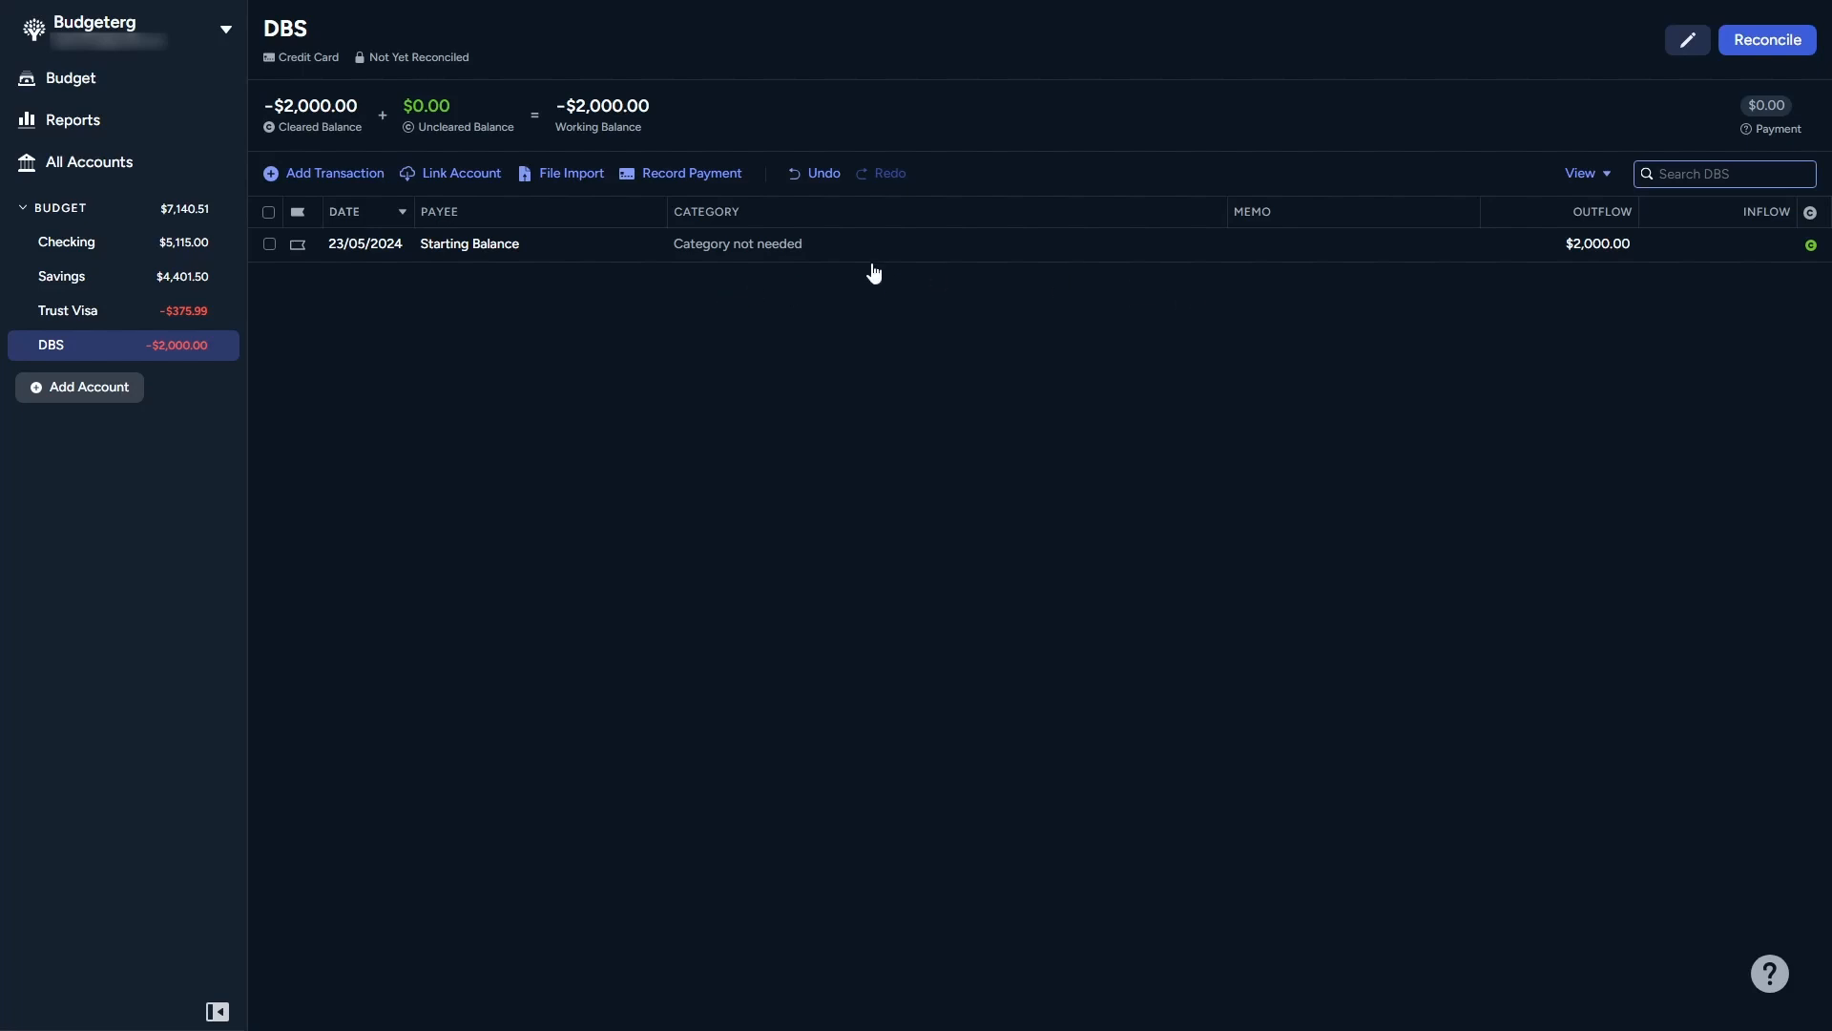
Step: Return to the budget and assign $150 to the DBS credit card payment category
{"action": "left_click", "coordinate": [131, 93]}
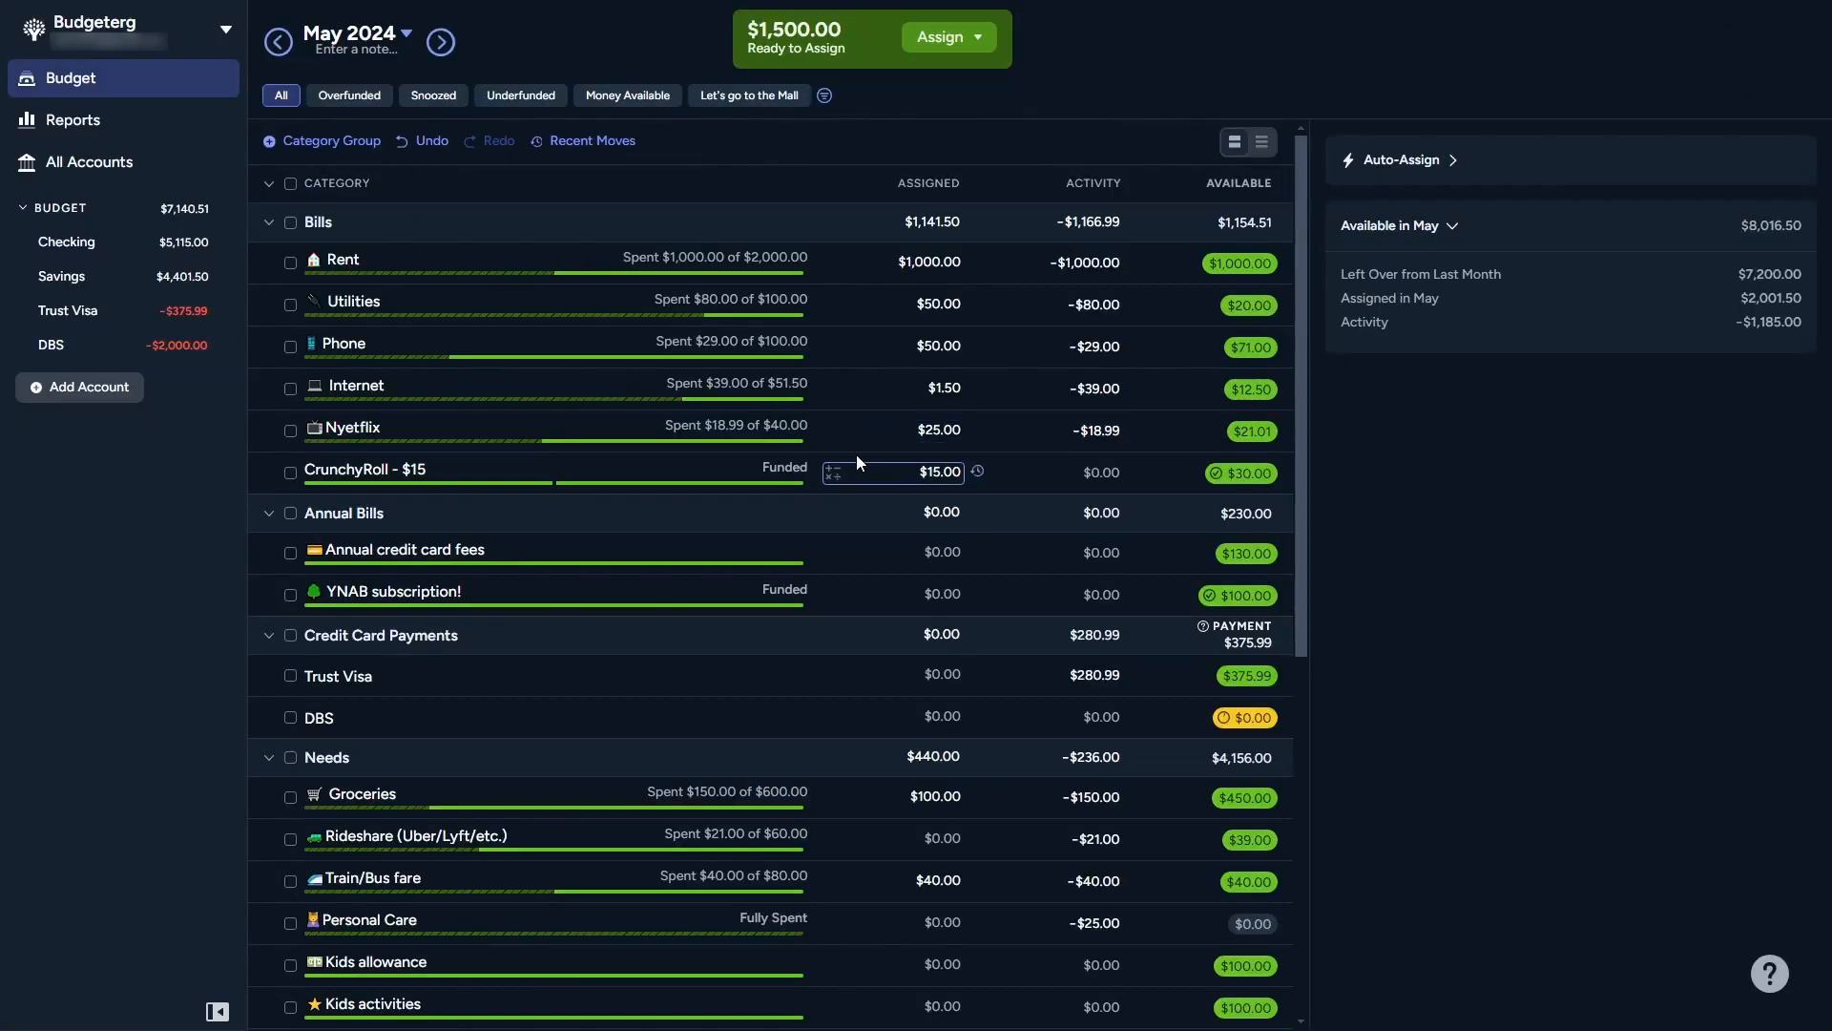
{"action": "left_click", "coordinate": [652, 712]}
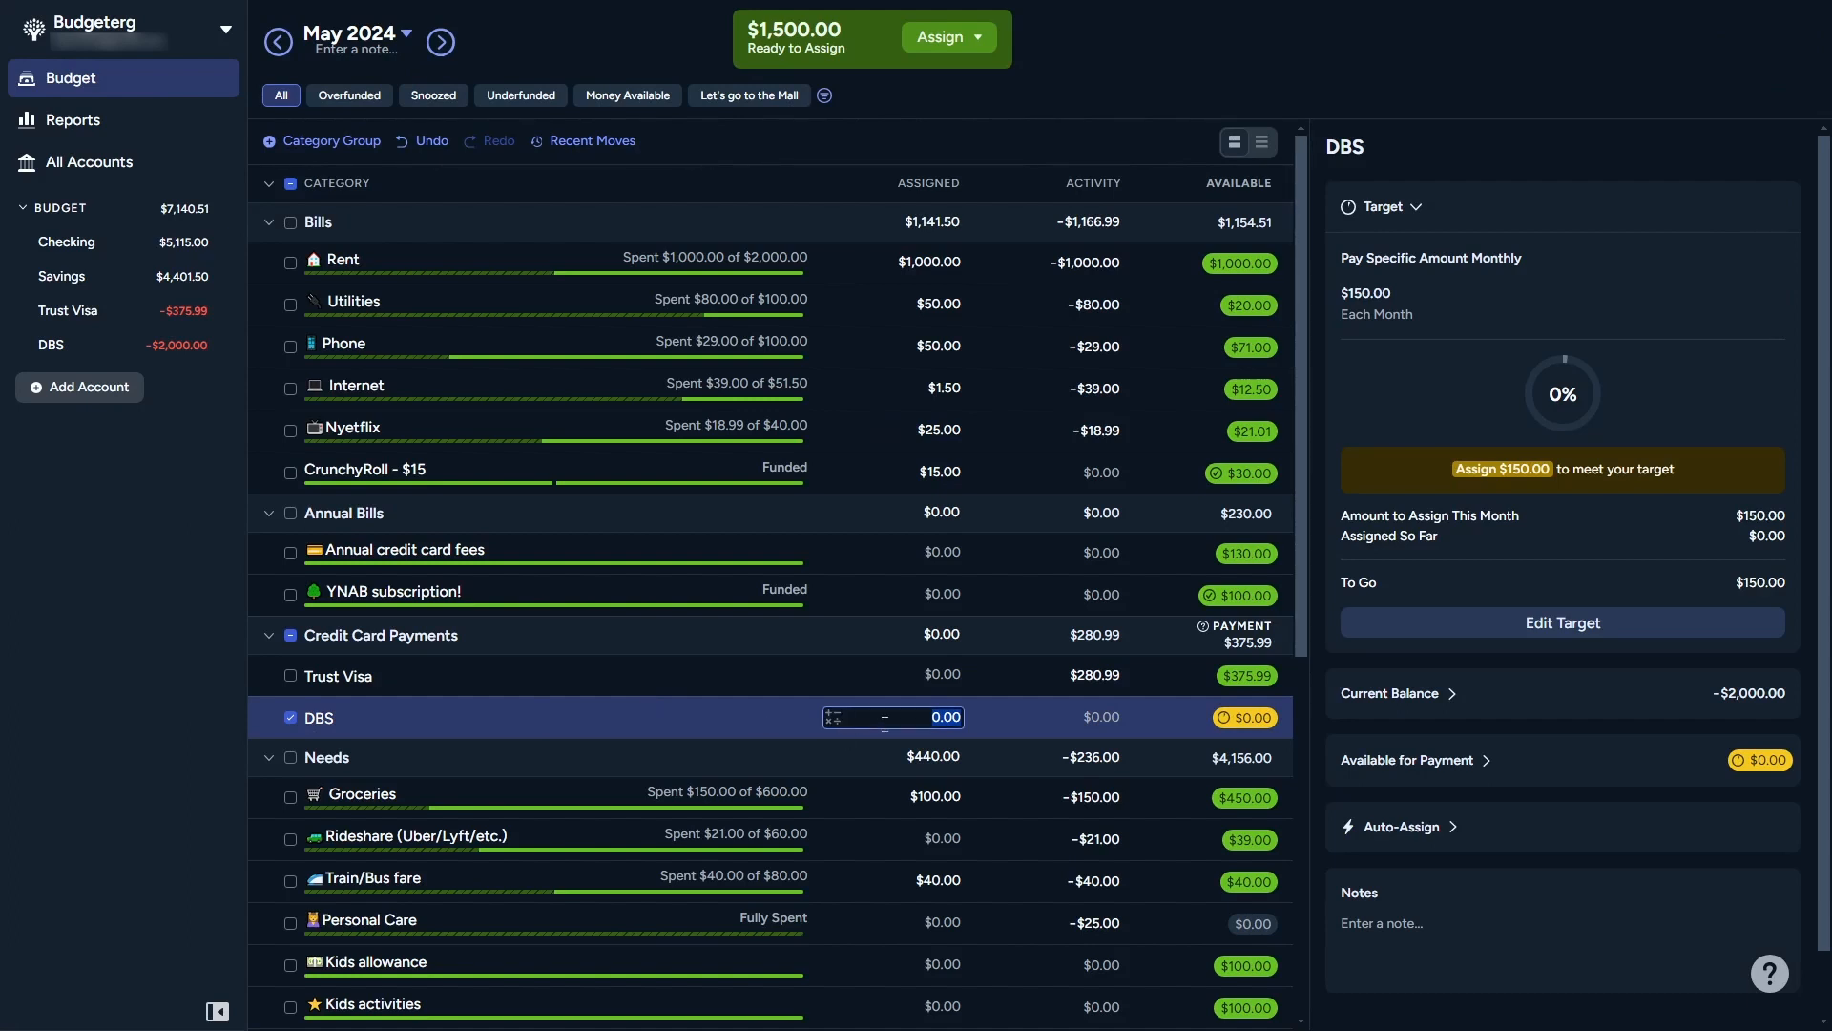
{"action": "type", "text": "150"}
{"action": "key", "text": "Return"}
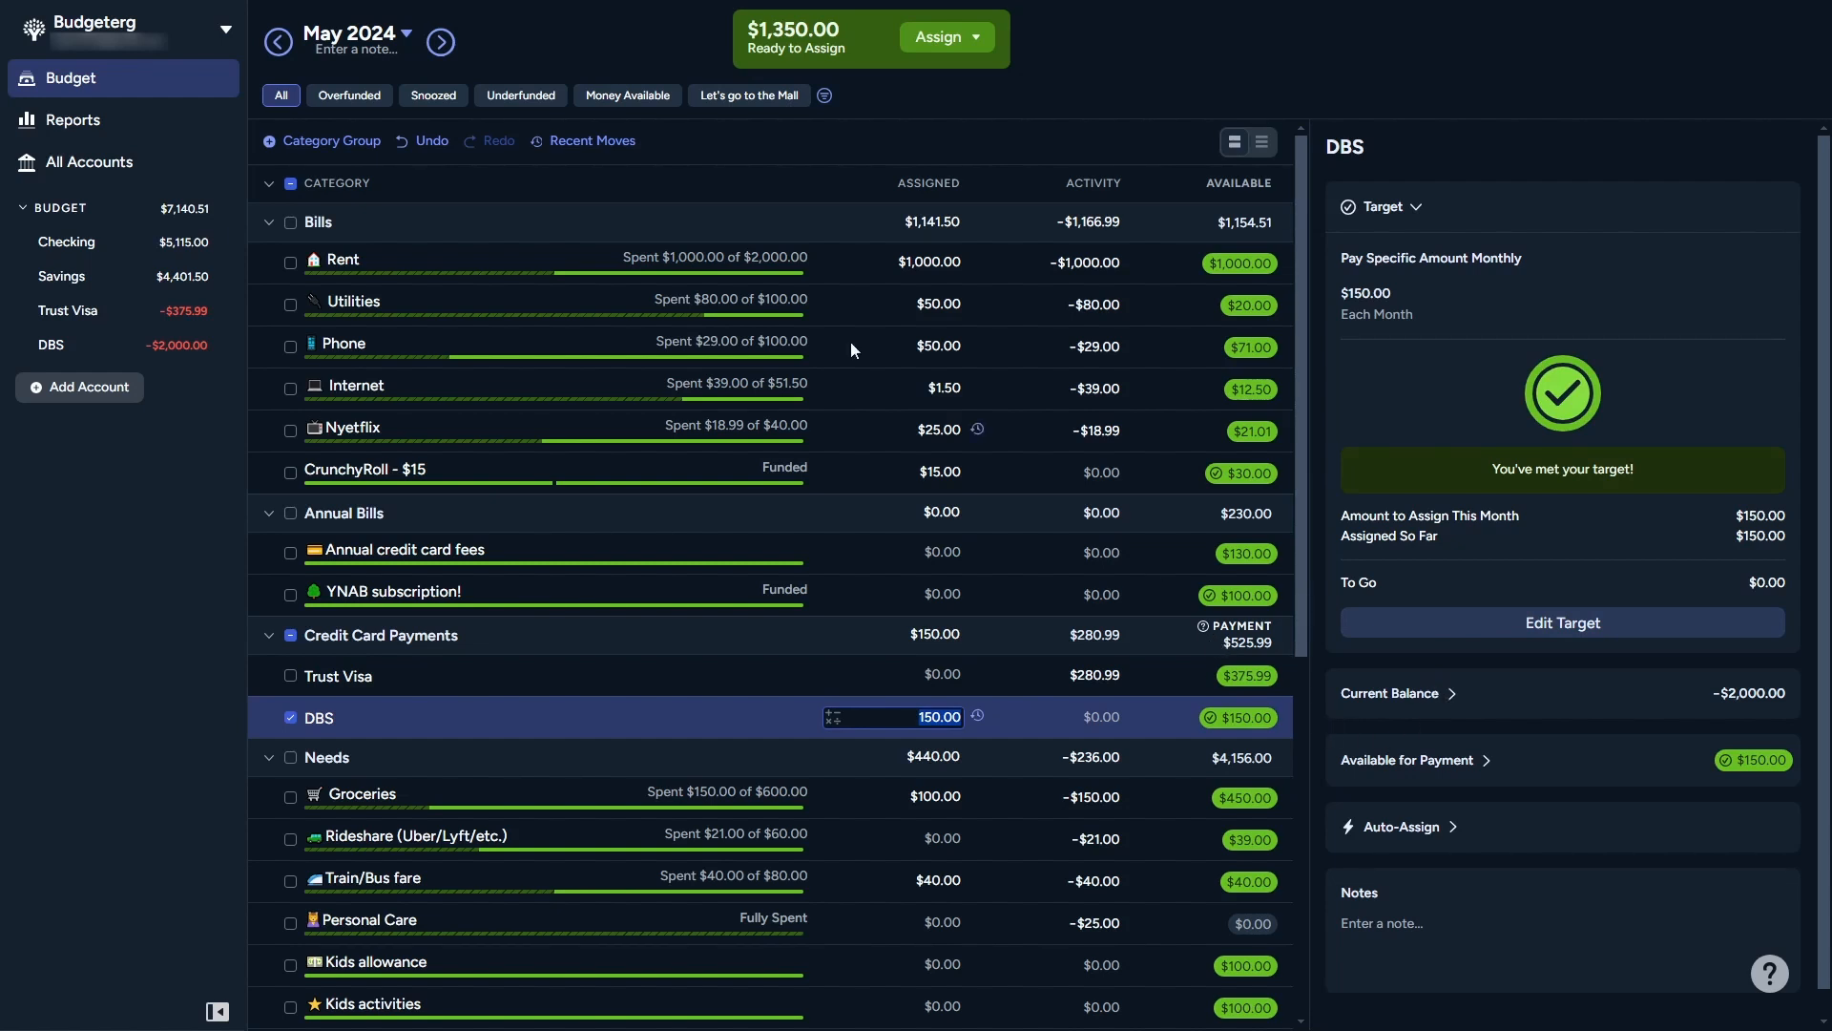
Step: Assign $150 to the DBS payment category in June 2024, then go back to May 2024
{"action": "left_click", "coordinate": [440, 42]}
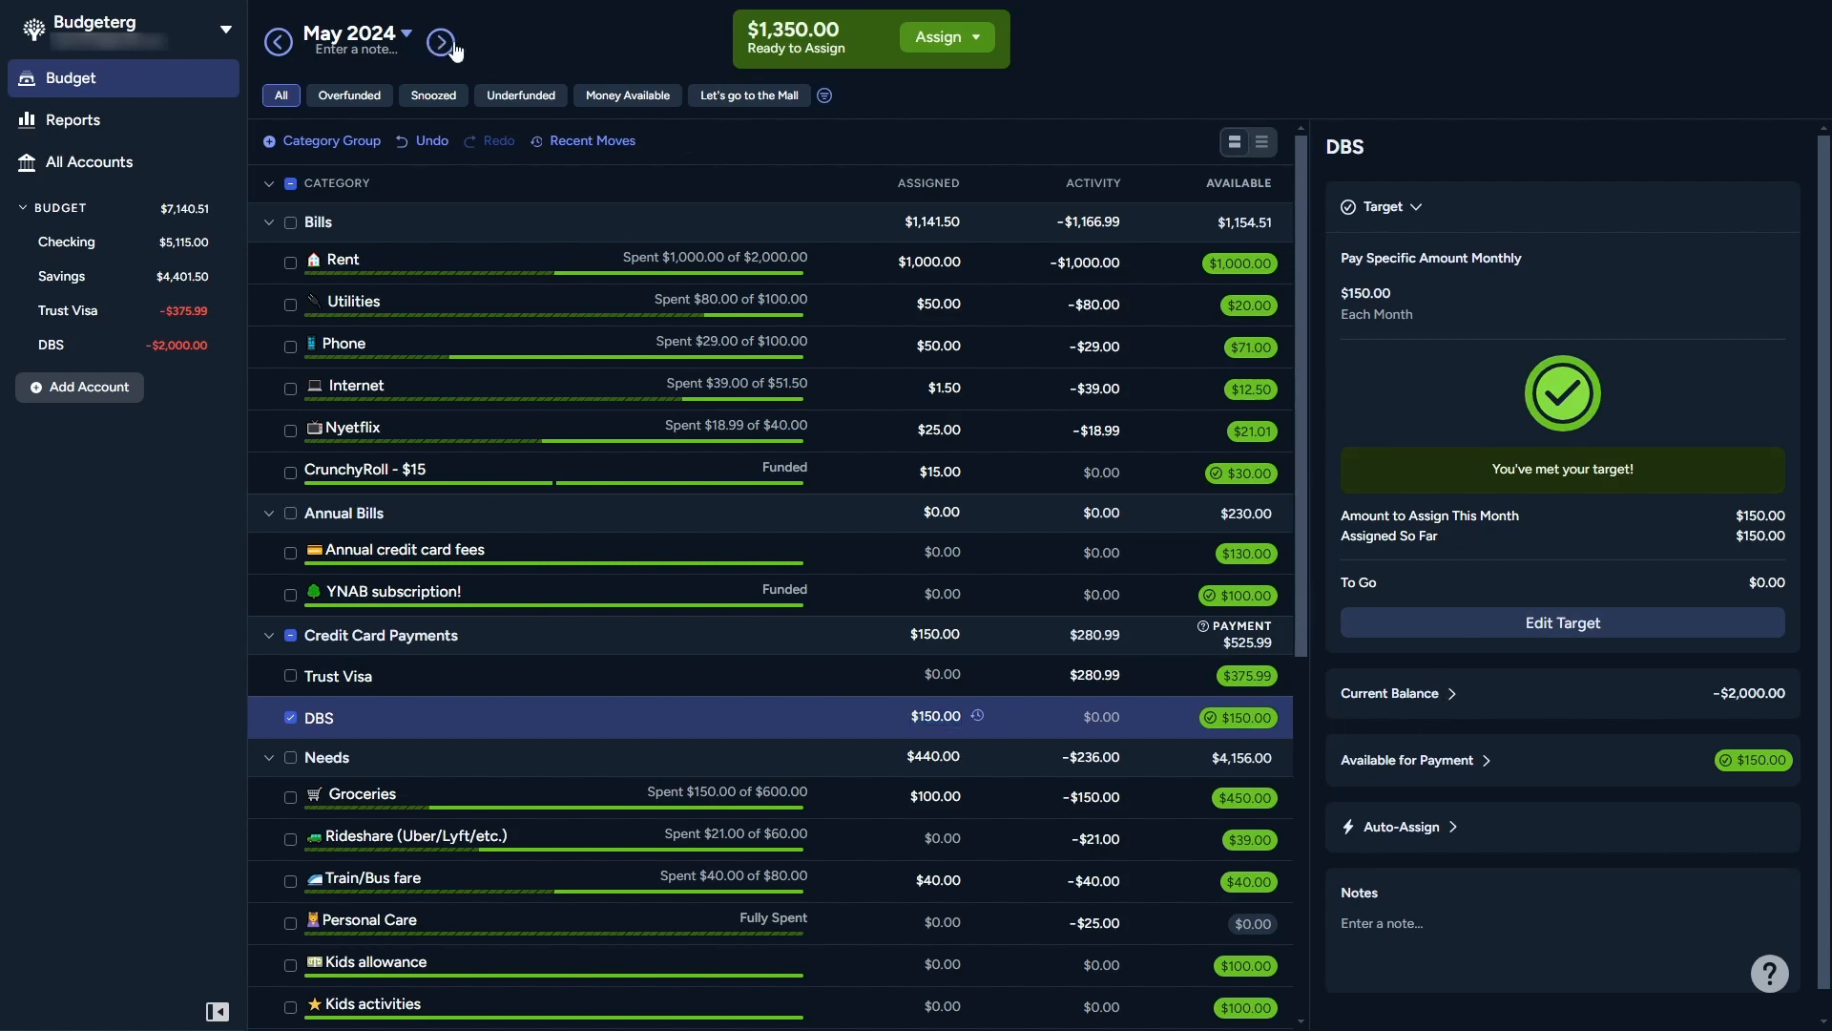
{"action": "left_click", "coordinate": [945, 718]}
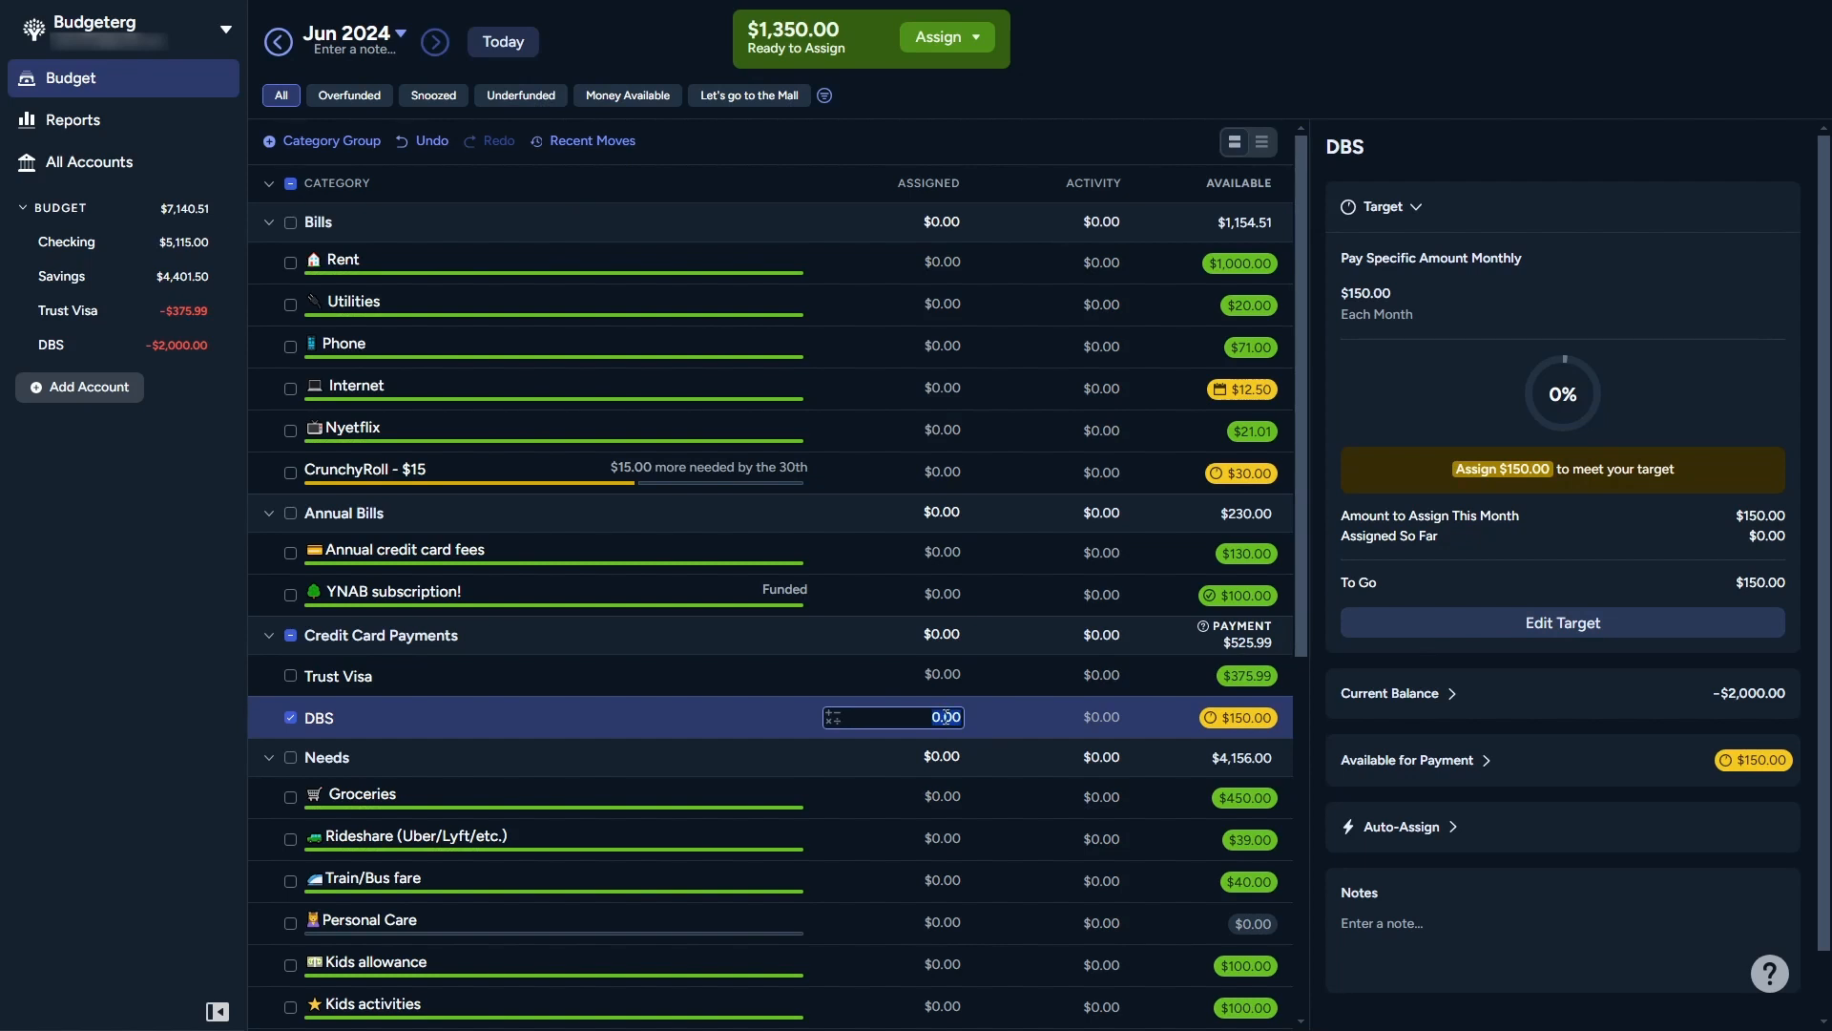
{"action": "type", "text": "150"}
{"action": "key", "text": "Return"}
{"action": "left_click", "coordinate": [278, 41]}
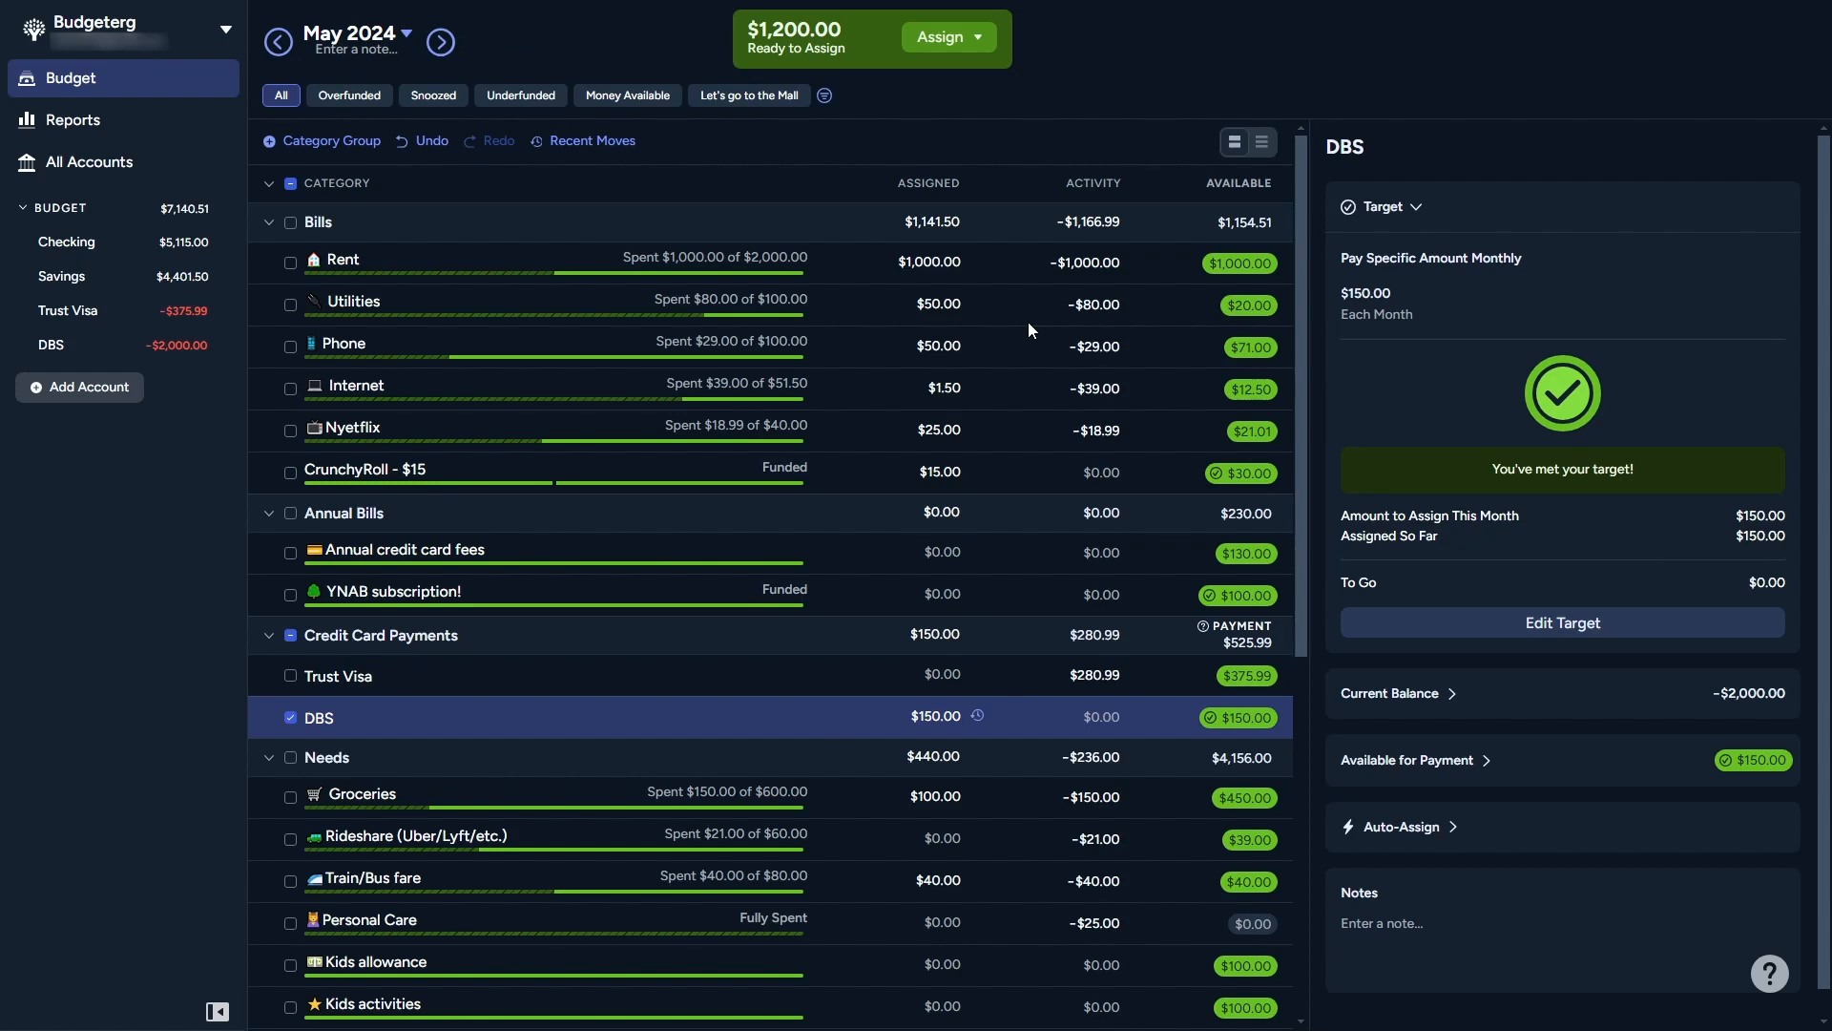